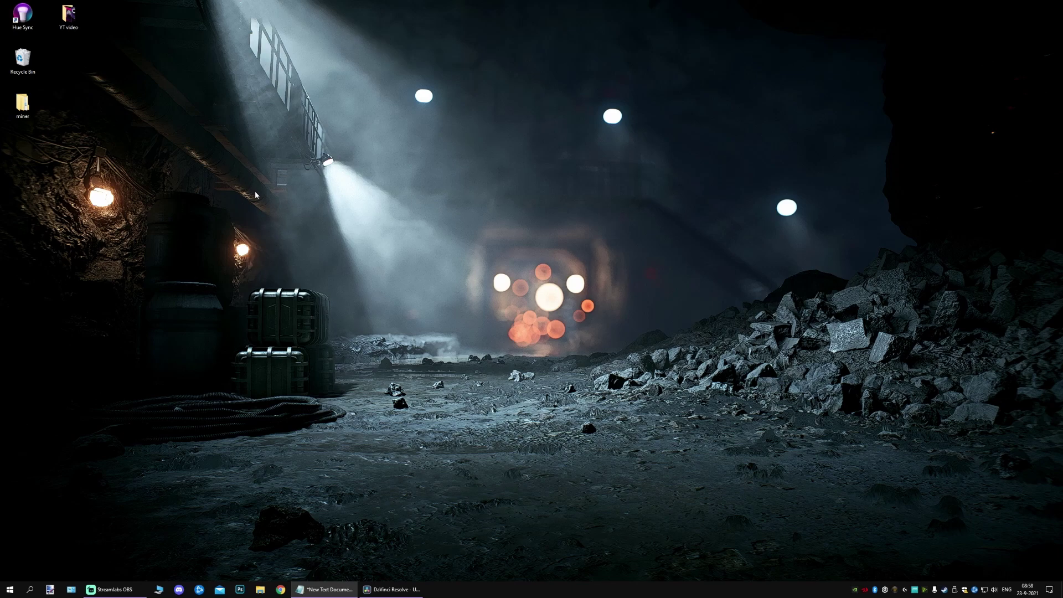
Add a new folder on the Windows desktop and name it miner2.
{"action": "right_click", "coordinate": [163, 192]}
{"action": "mouse_move", "coordinate": [207, 271]}
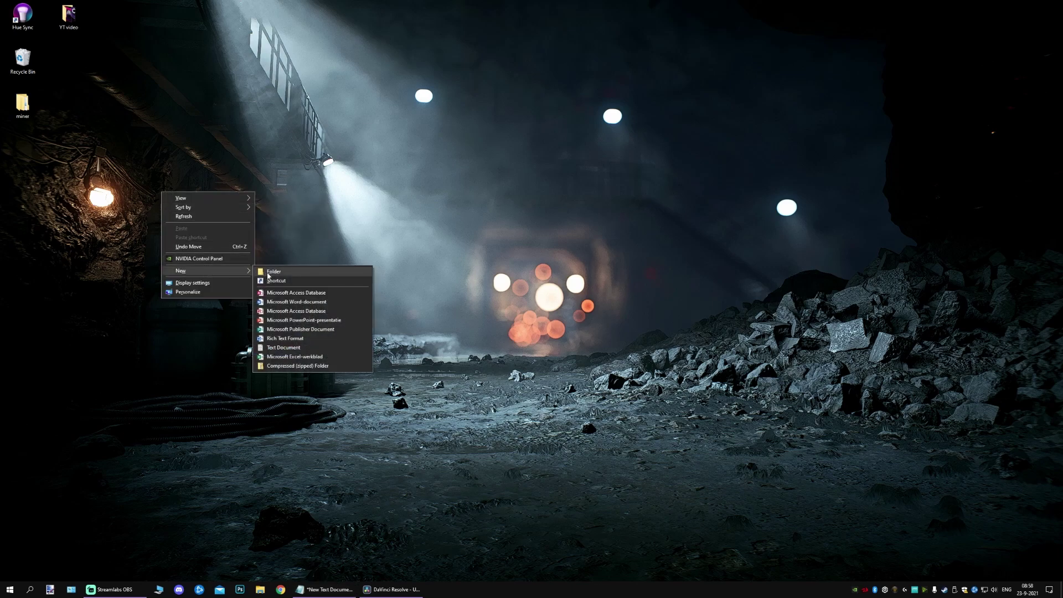
{"action": "left_click", "coordinate": [267, 272]}
{"action": "type", "text": "mi"}
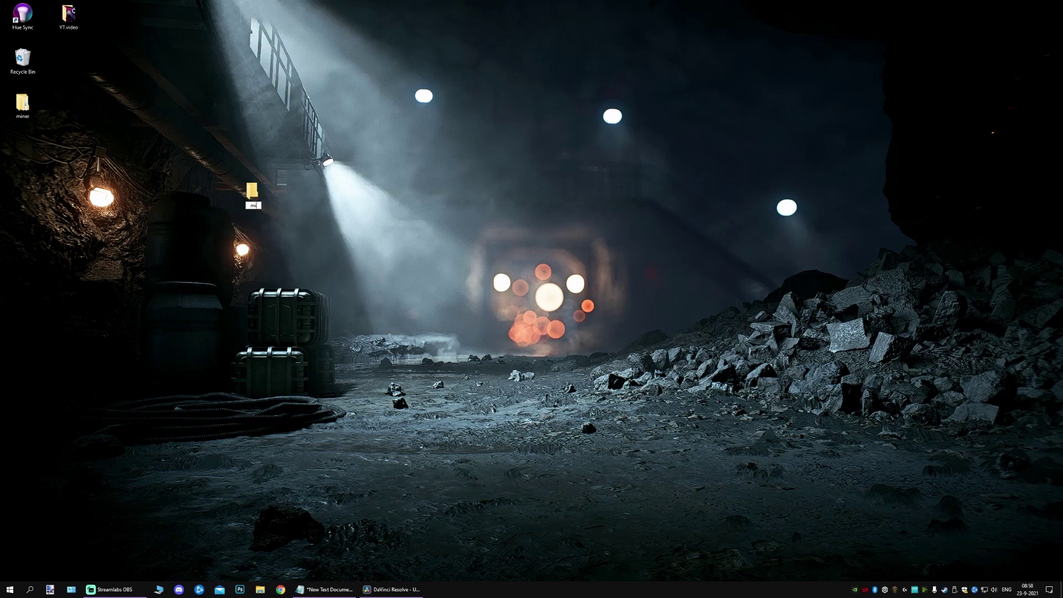
{"action": "type", "text": "ner2"}
{"action": "key", "text": "Return"}
Open the Windows Security app from Settings' Update & Security page.
{"action": "left_click", "coordinate": [10, 590]}
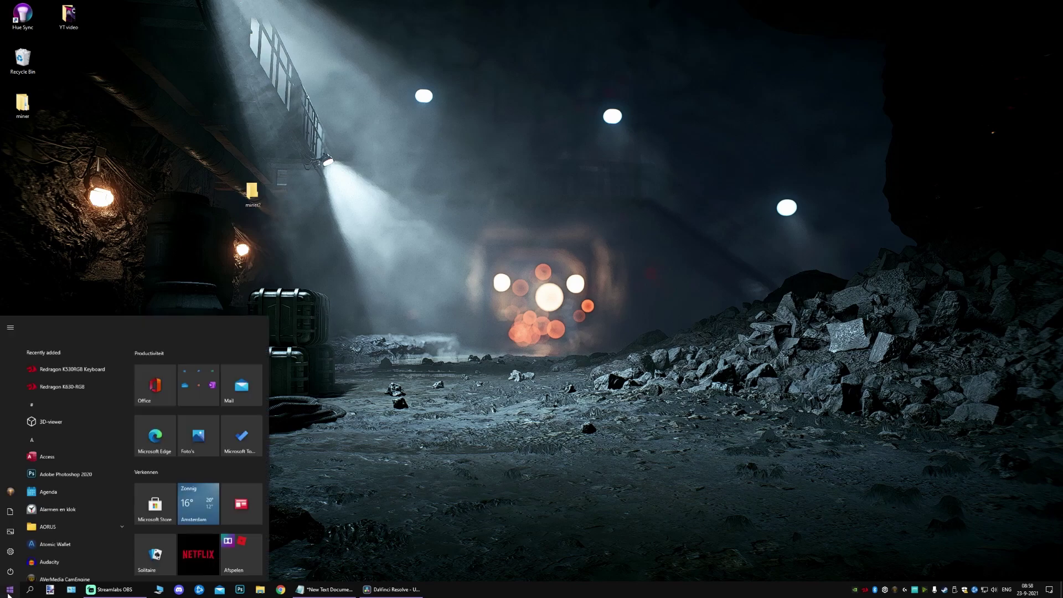
{"action": "left_click", "coordinate": [13, 555]}
{"action": "scroll", "coordinate": [648, 457], "scroll_direction": "down", "scroll_amount": 2}
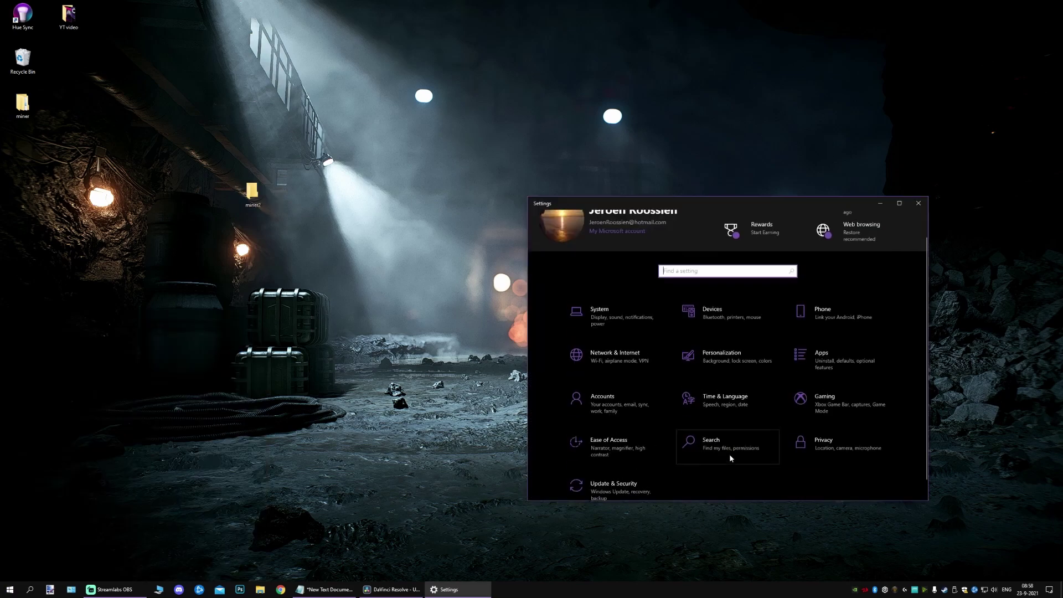
{"action": "left_click", "coordinate": [619, 469]}
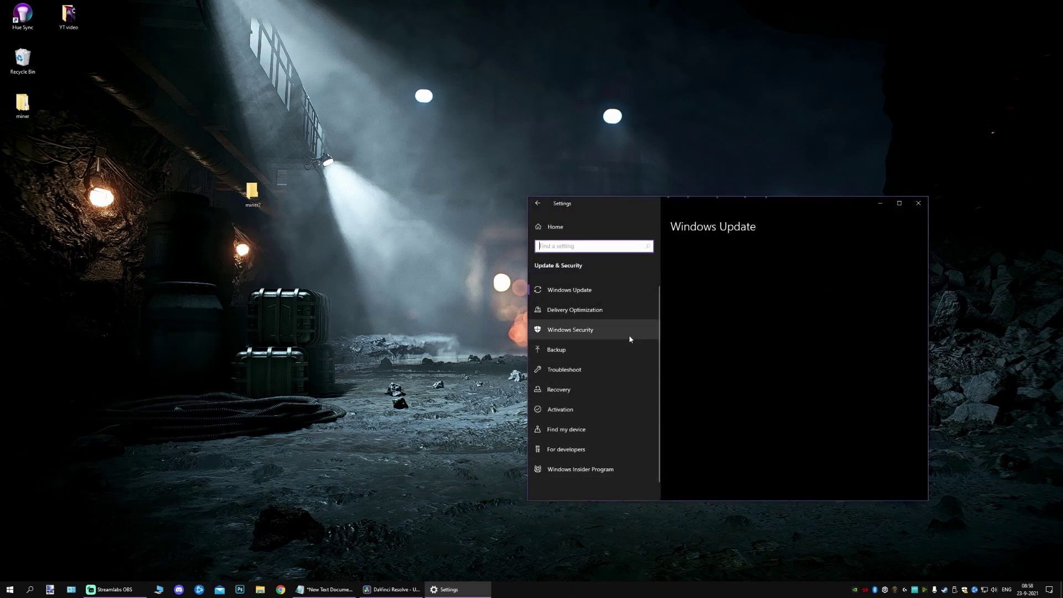
{"action": "left_click", "coordinate": [596, 330]}
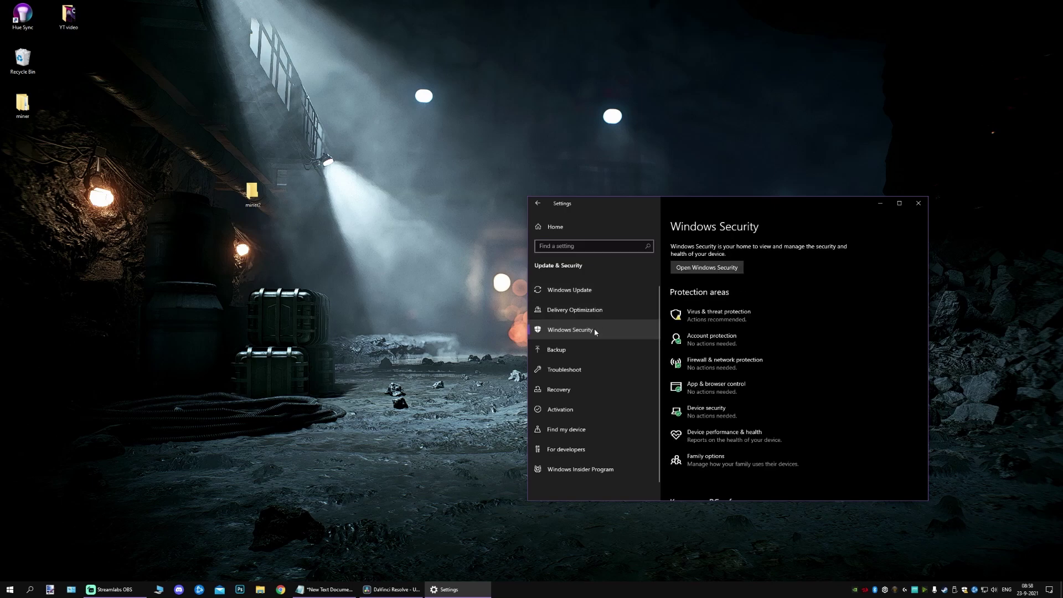
{"action": "left_click", "coordinate": [724, 318]}
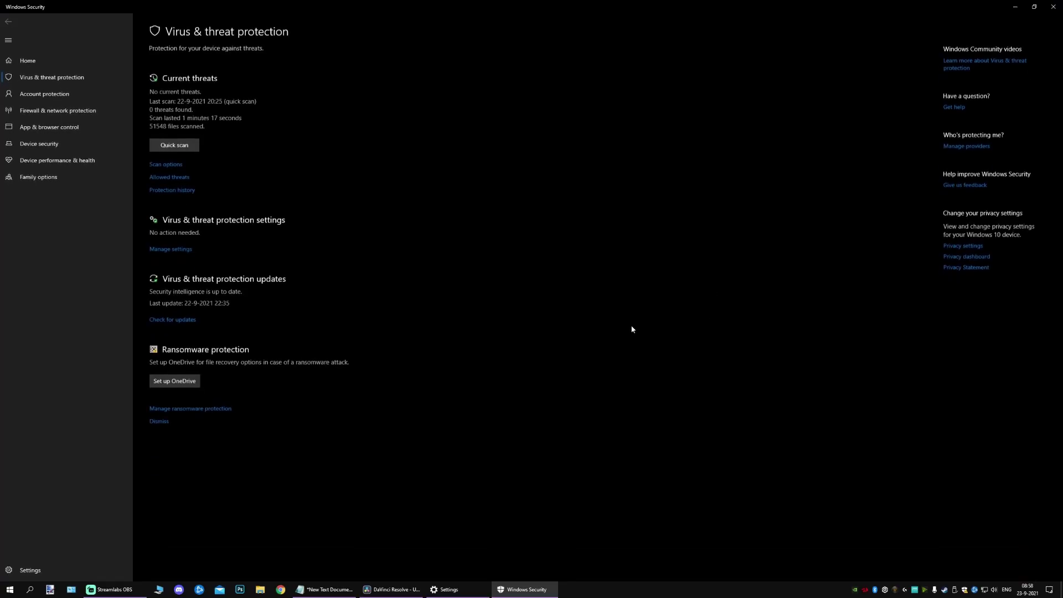
Add the desktop miner2 folder as a Virus & threat protection exclusion.
{"action": "left_click", "coordinate": [175, 248]}
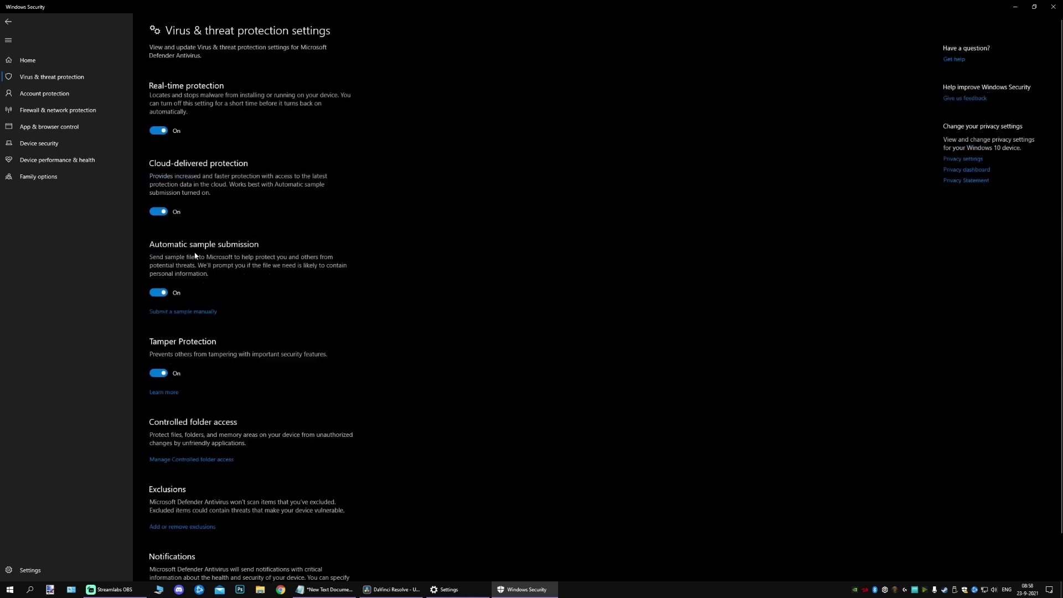
{"action": "scroll", "coordinate": [316, 333], "scroll_direction": "down", "scroll_amount": 1}
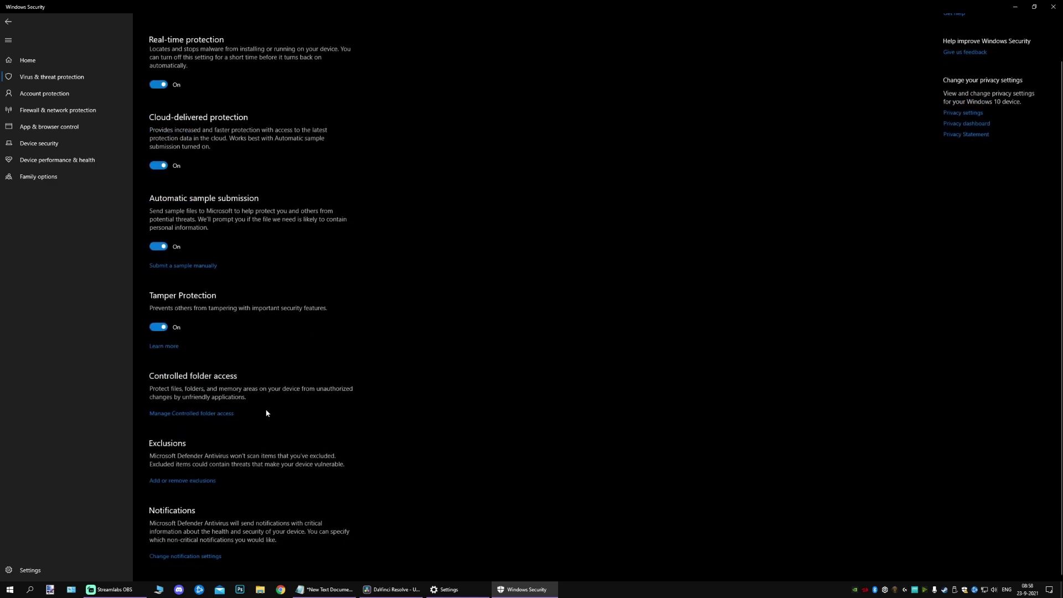
{"action": "left_click", "coordinate": [186, 483]}
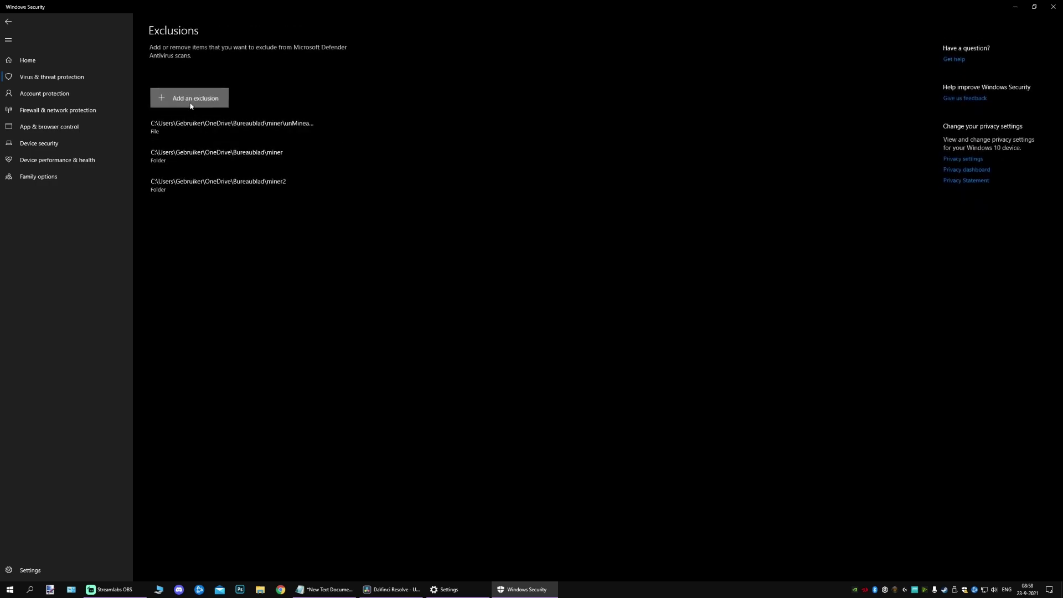
{"action": "left_click", "coordinate": [191, 100]}
{"action": "left_click", "coordinate": [189, 133]}
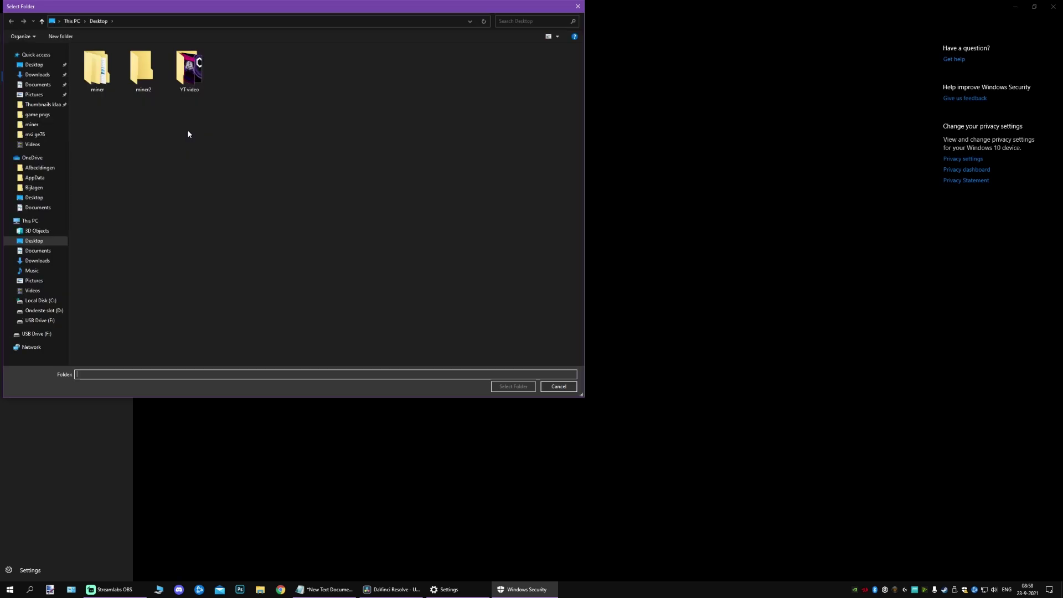
{"action": "left_click", "coordinate": [143, 71]}
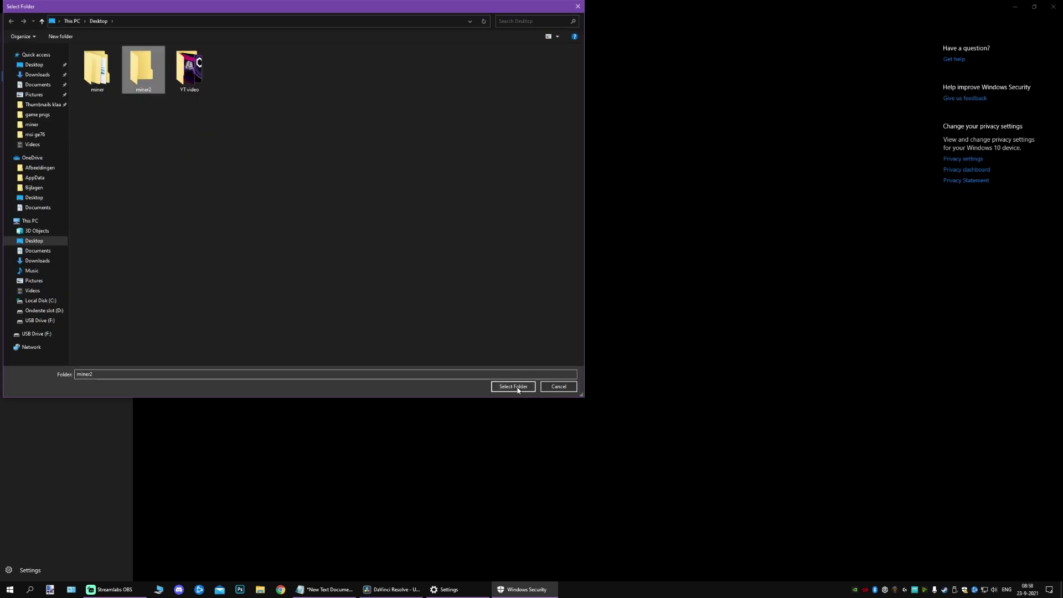
{"action": "left_click", "coordinate": [513, 386]}
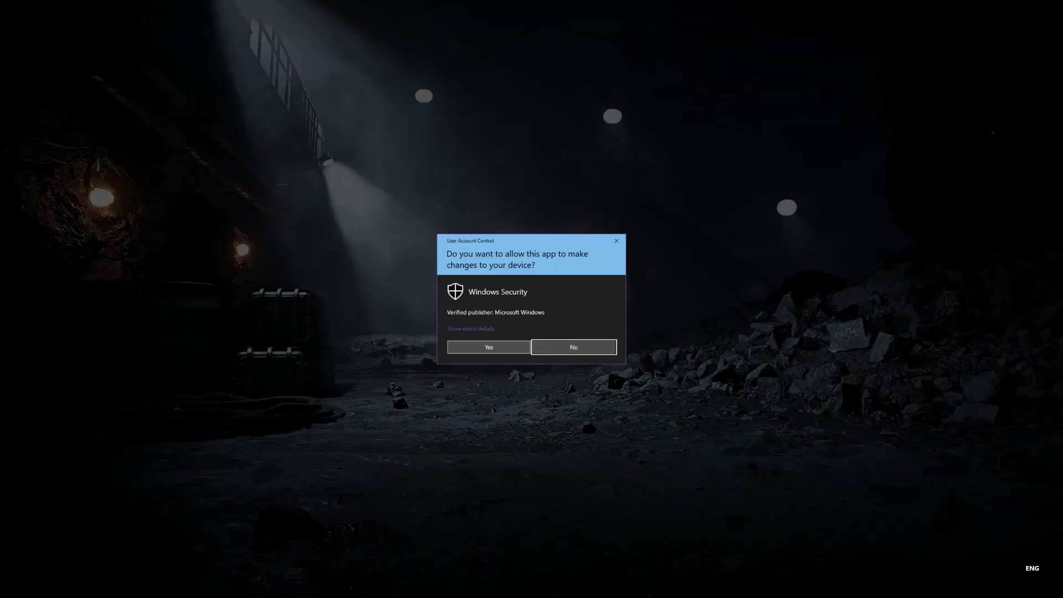
{"action": "left_click", "coordinate": [515, 347]}
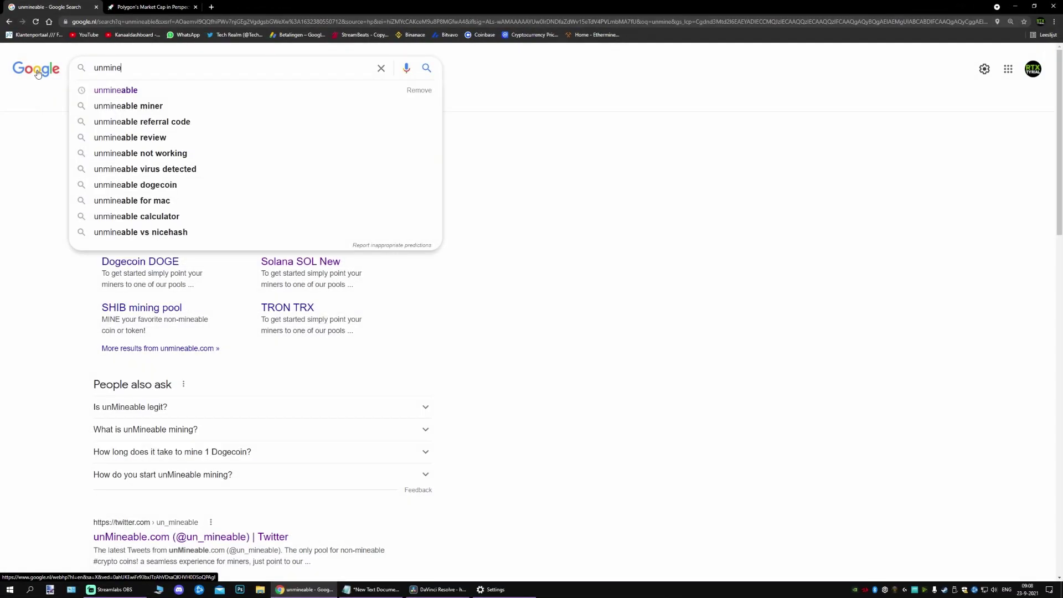
Search Google for unMineable and open the site's miner download page.
{"action": "left_click", "coordinate": [152, 88]}
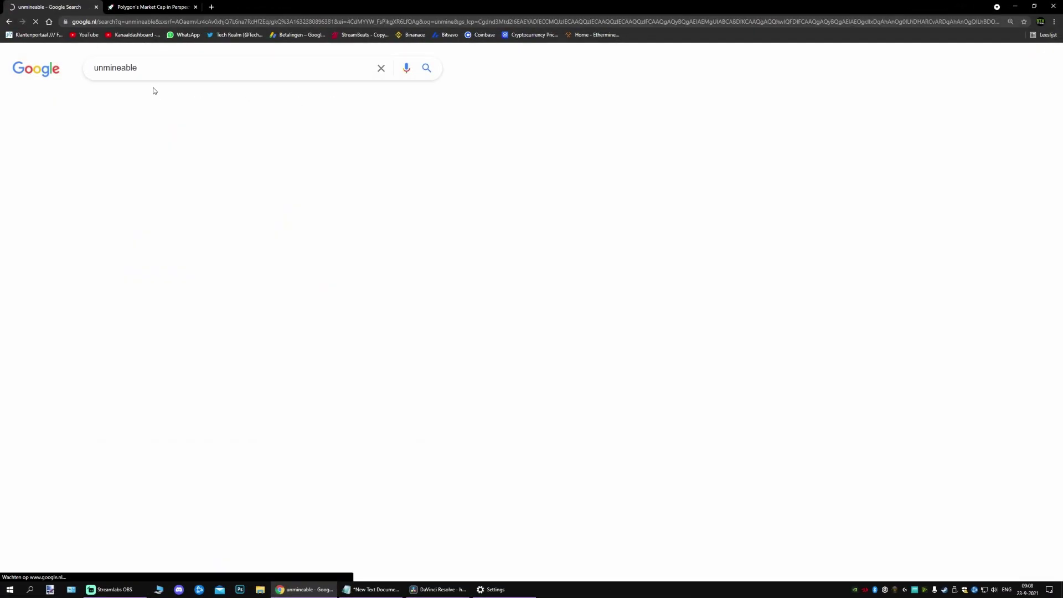
{"action": "left_click", "coordinate": [157, 159]}
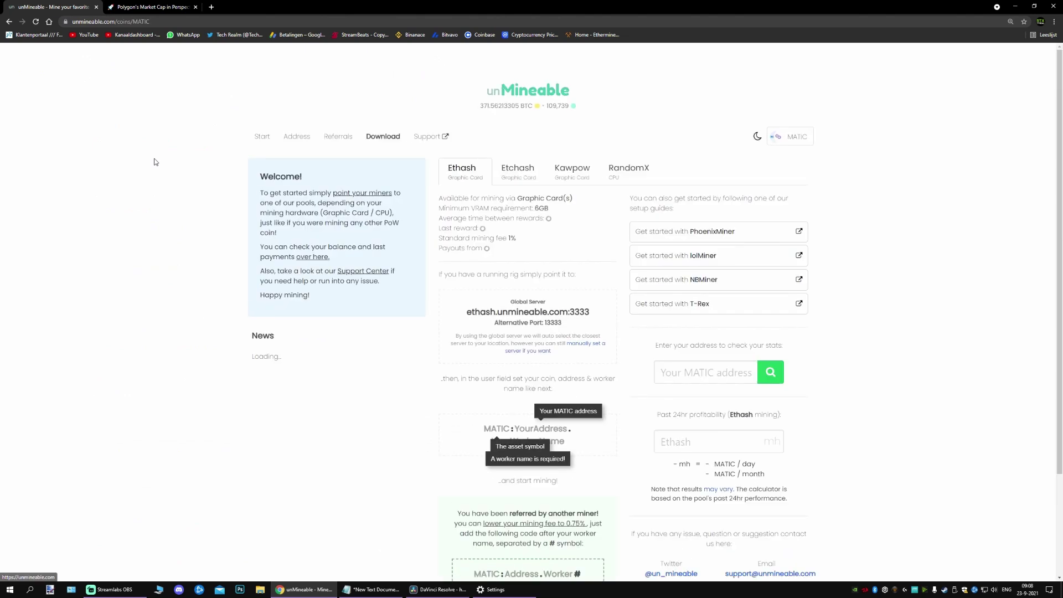
{"action": "left_click", "coordinate": [382, 136]}
Save the v1.1.0-beta-mfi miner zip to Desktop\miner2, then dismiss the blocked-download warning.
{"action": "right_click", "coordinate": [397, 404]}
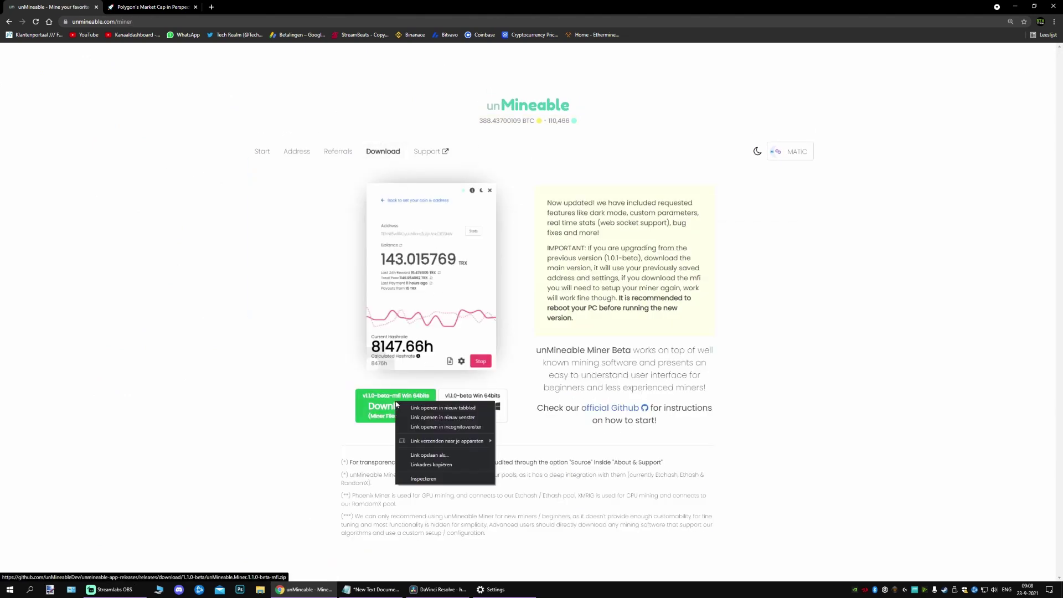
{"action": "left_click", "coordinate": [454, 453]}
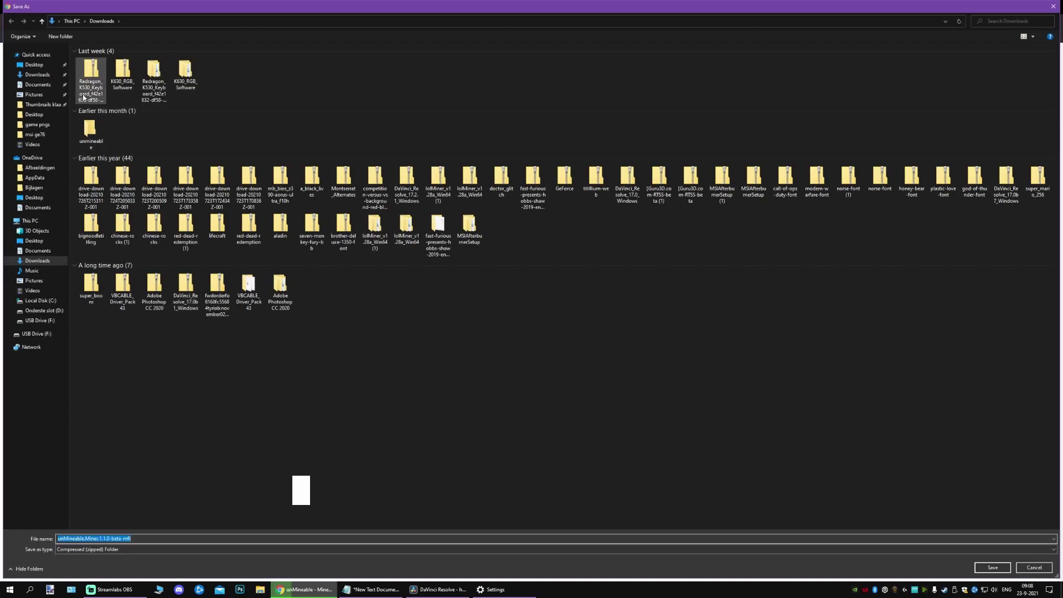
{"action": "left_click", "coordinate": [35, 65]}
{"action": "left_click", "coordinate": [140, 71]}
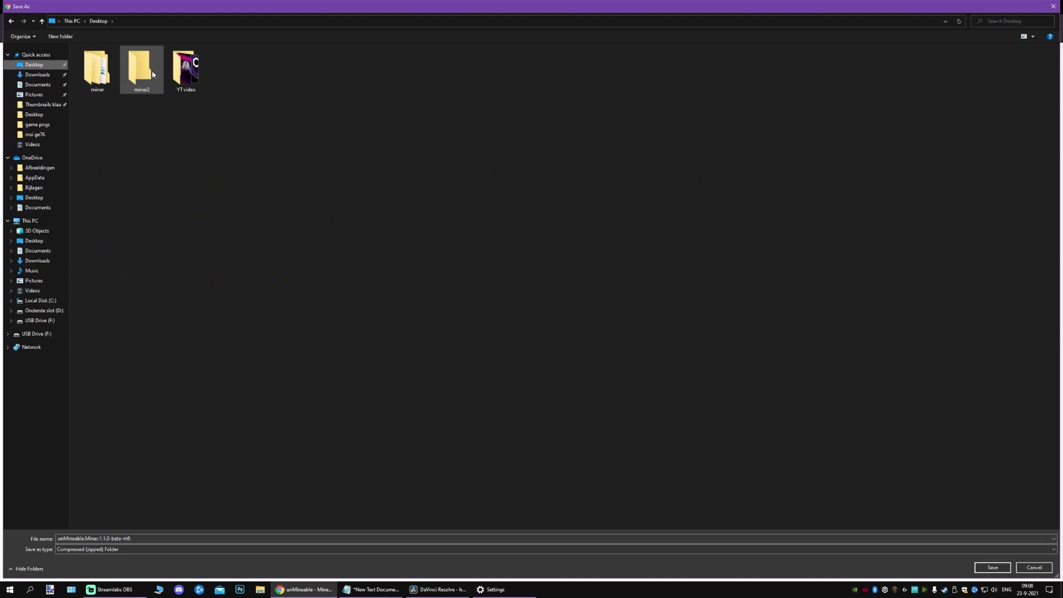
{"action": "left_click", "coordinate": [990, 568]}
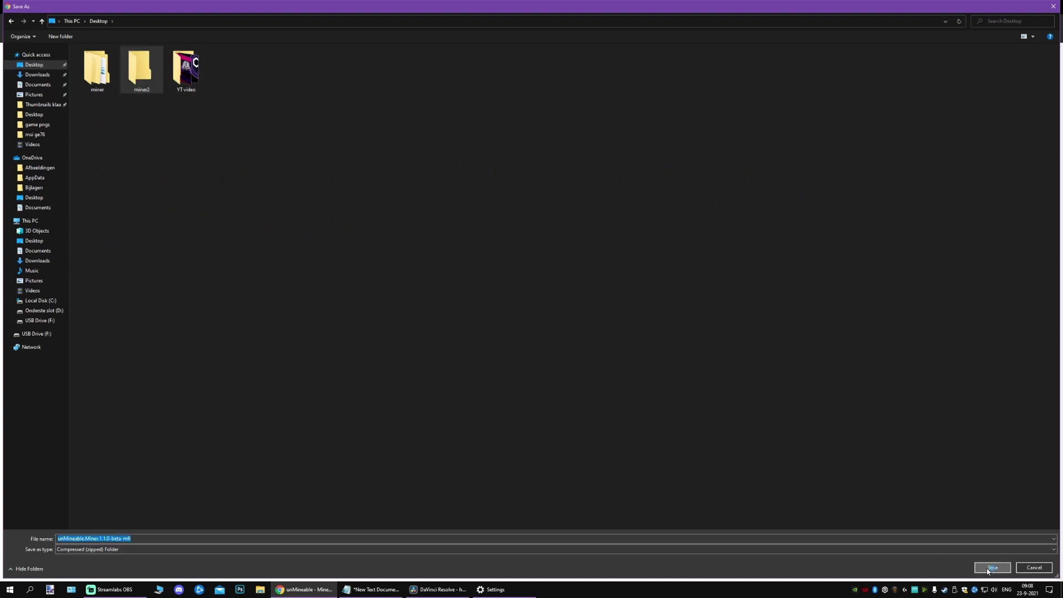
{"action": "left_click", "coordinate": [992, 569]}
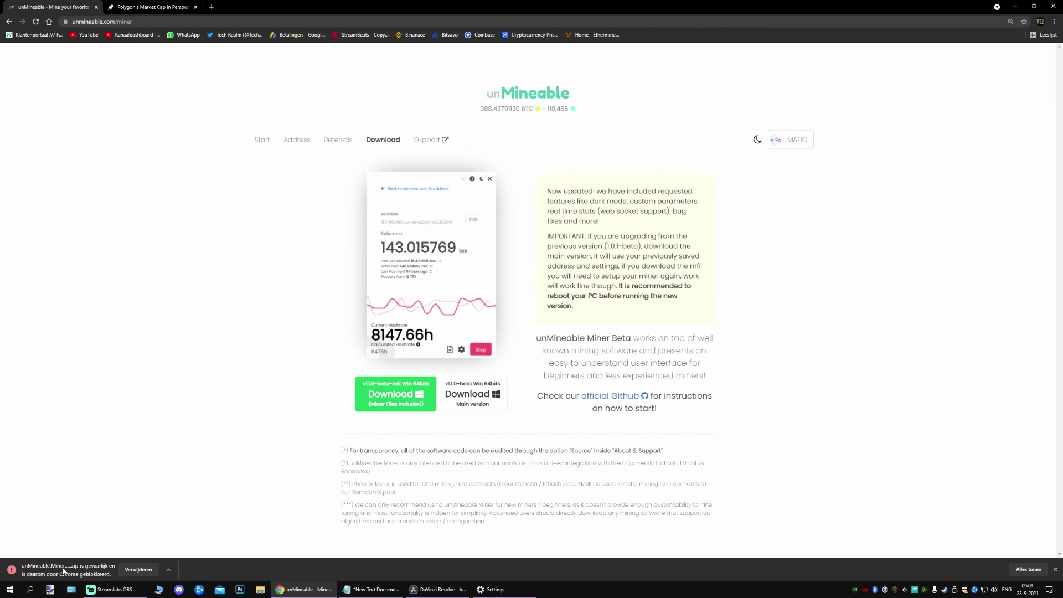
{"action": "left_click", "coordinate": [143, 572]}
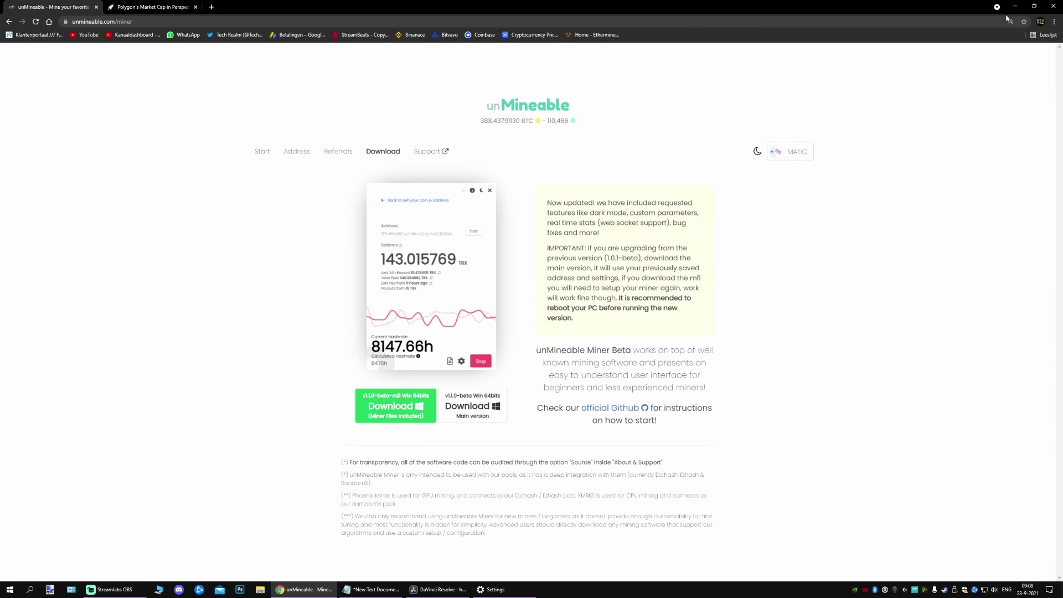
Set Chrome Safe Browsing to Geen beveiliging (no protection), then return to the unMineable tab.
{"action": "left_click", "coordinate": [1053, 22]}
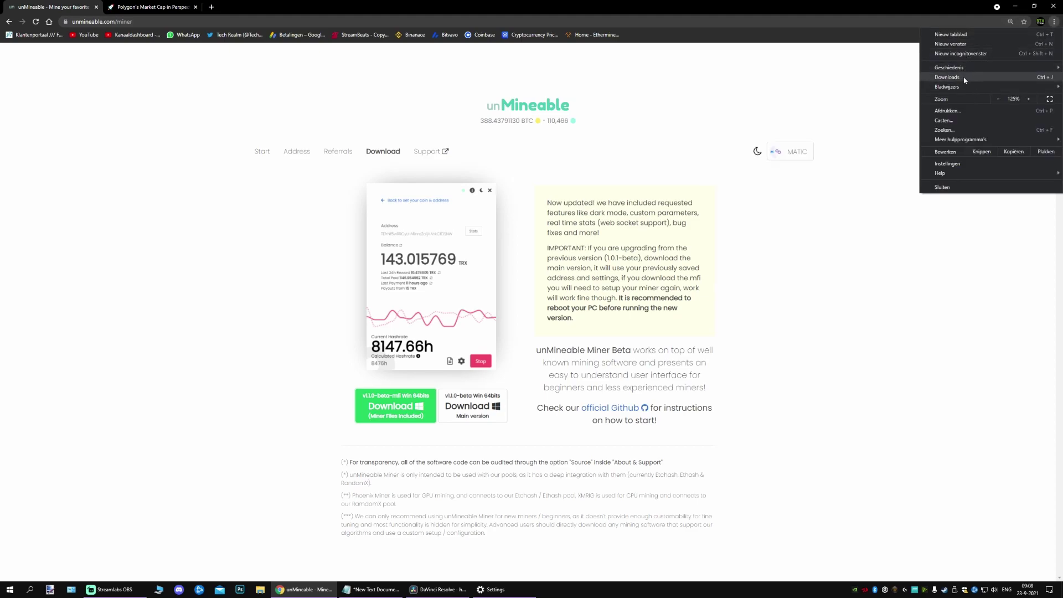
{"action": "left_click", "coordinate": [966, 165]}
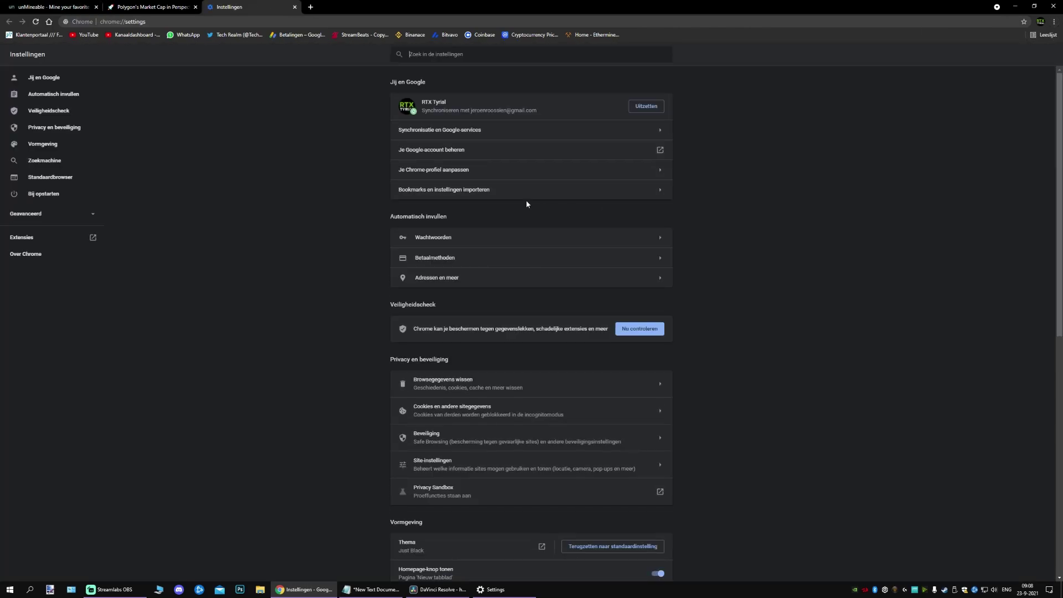
{"action": "left_click", "coordinate": [59, 128]}
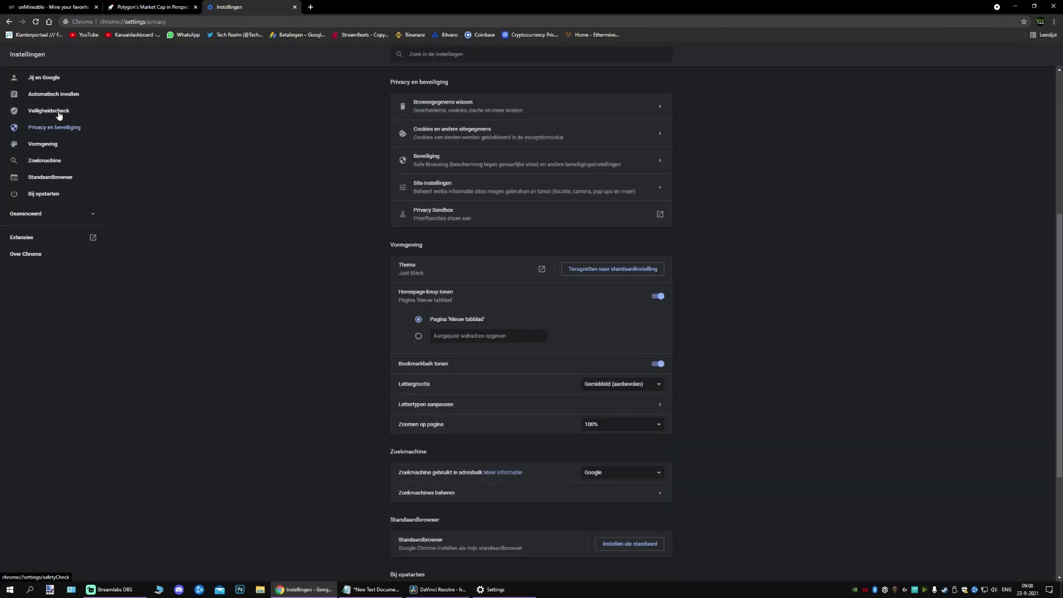
{"action": "left_click", "coordinate": [466, 165]}
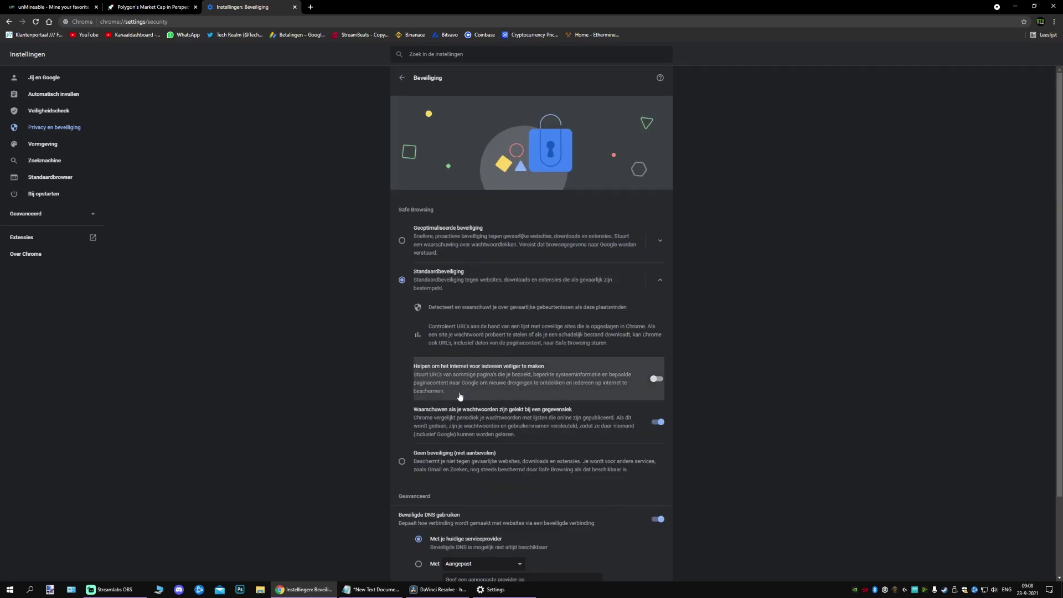
{"action": "left_click", "coordinate": [422, 462]}
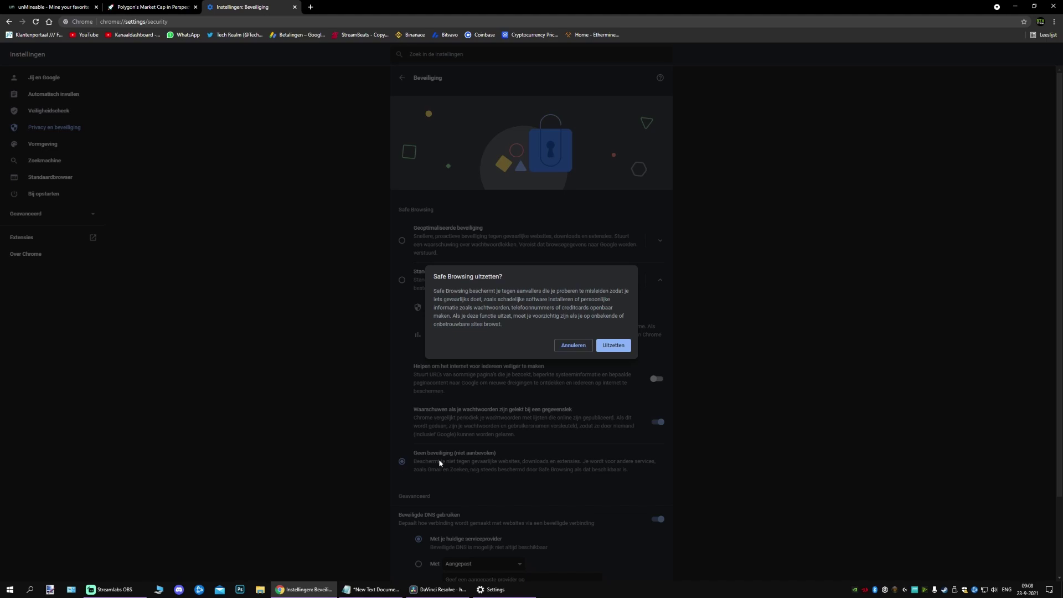
{"action": "left_click", "coordinate": [613, 346]}
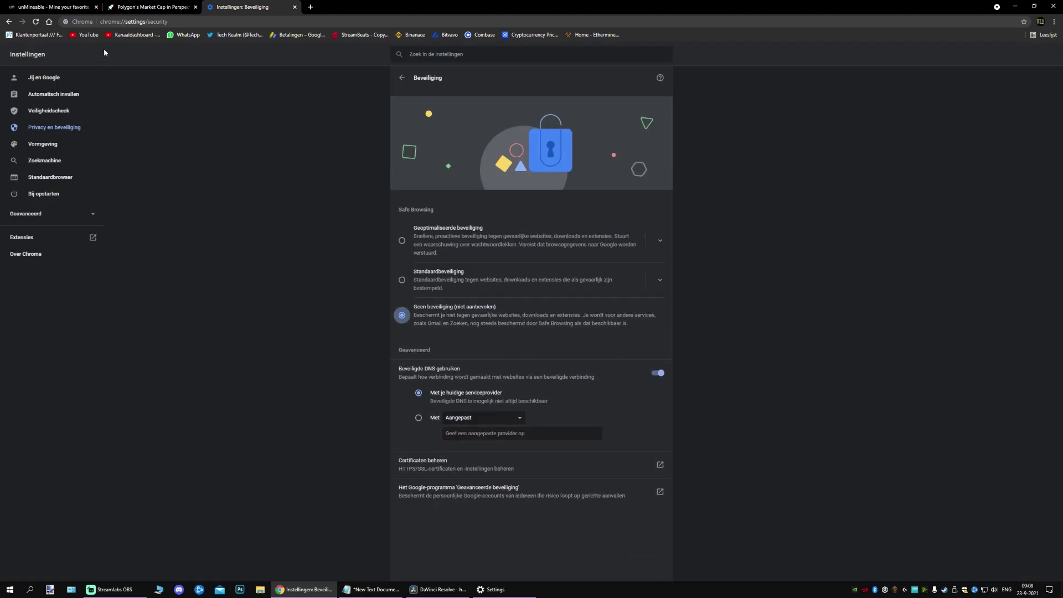
{"action": "left_click", "coordinate": [54, 7]}
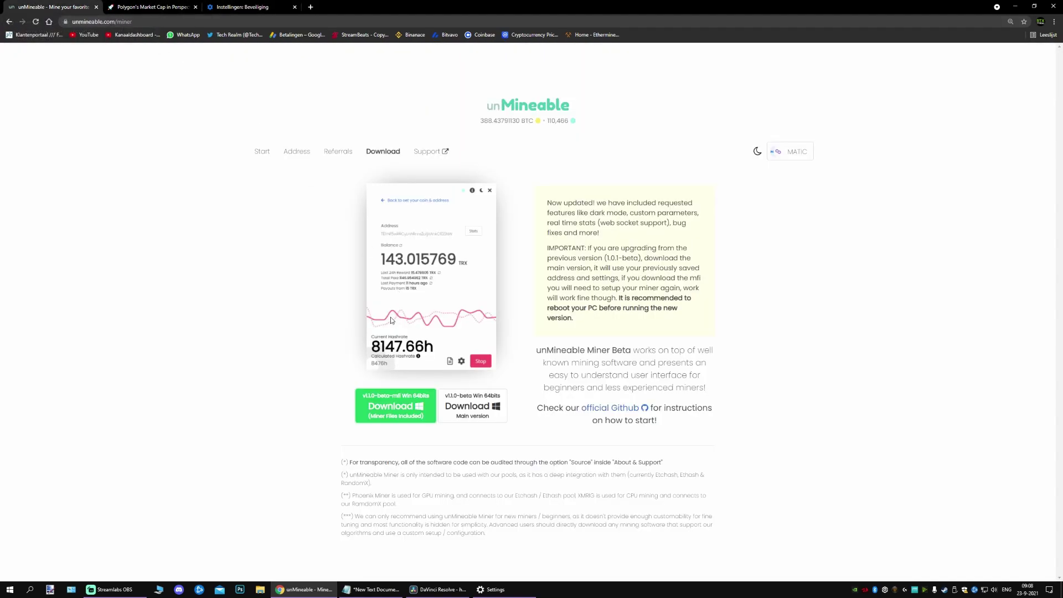
Save the v1.1.0-beta-mfi download link as a zip into Desktop\miner2.
{"action": "right_click", "coordinate": [404, 407]}
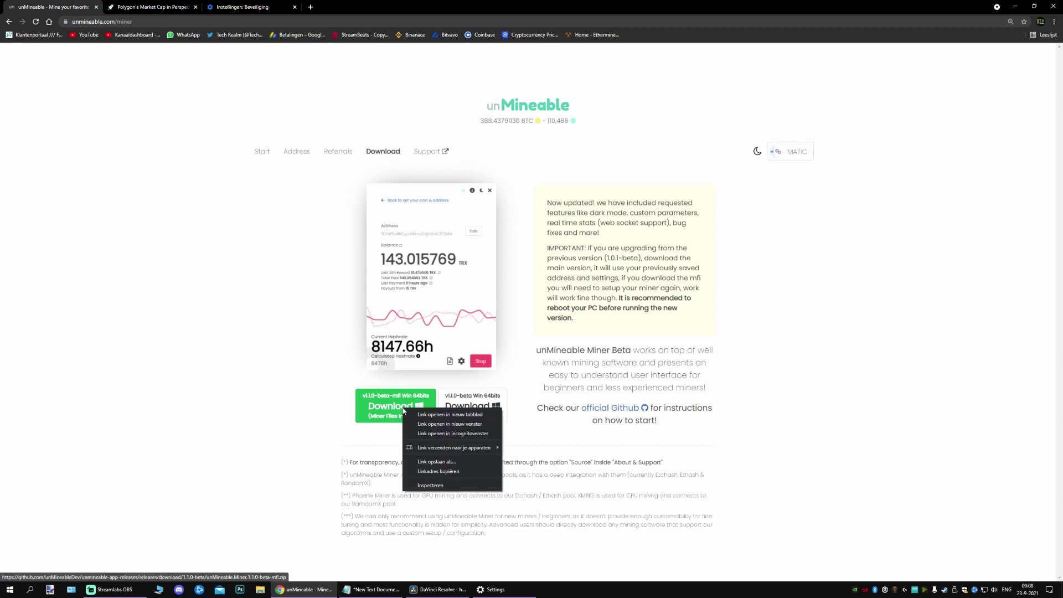
{"action": "left_click", "coordinate": [458, 461]}
{"action": "left_click", "coordinate": [35, 65]}
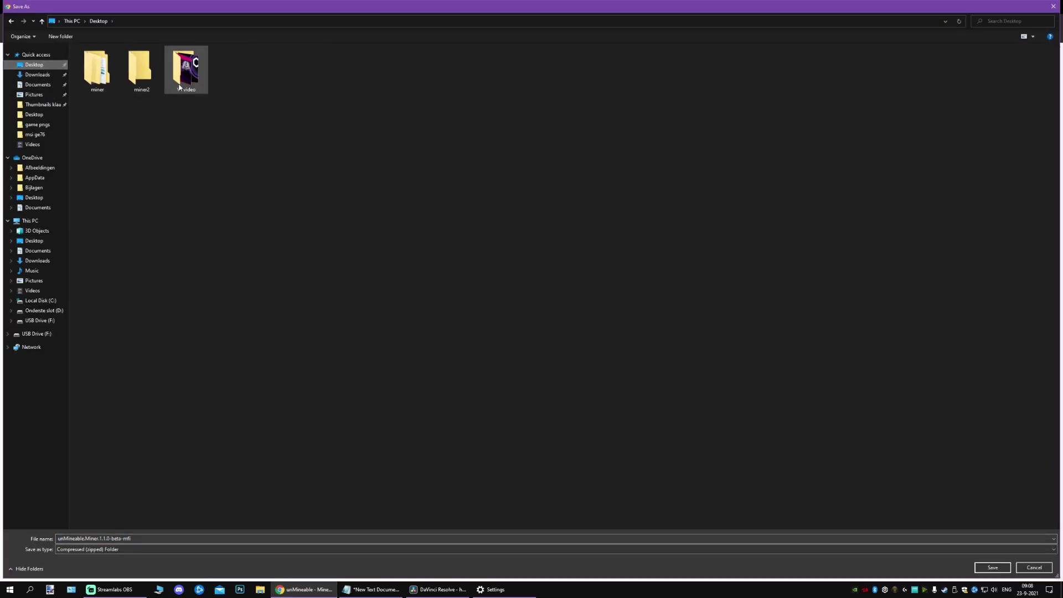
{"action": "left_click", "coordinate": [993, 567]}
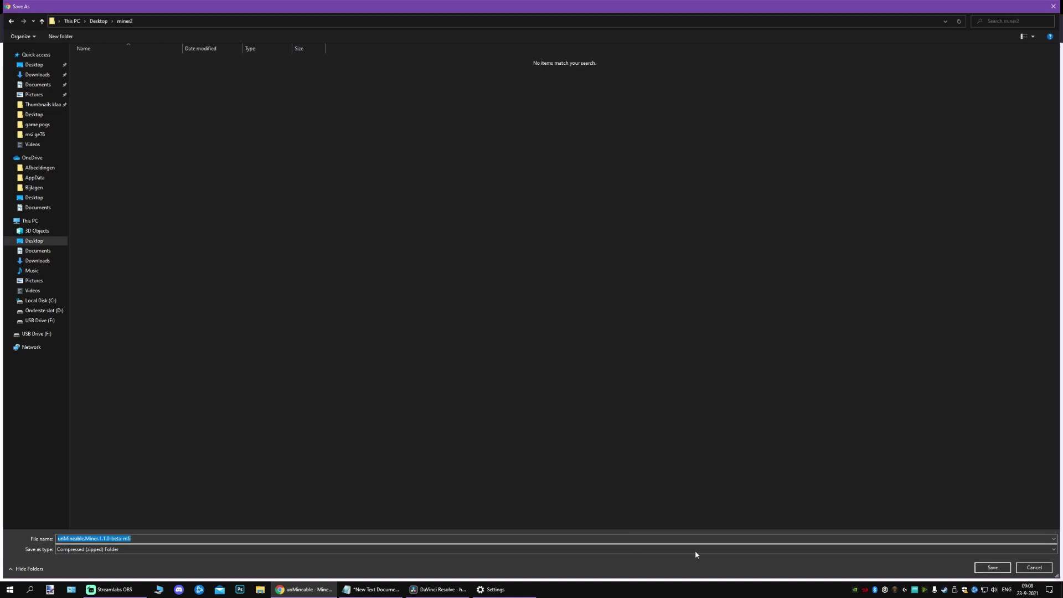
{"action": "left_click", "coordinate": [992, 567]}
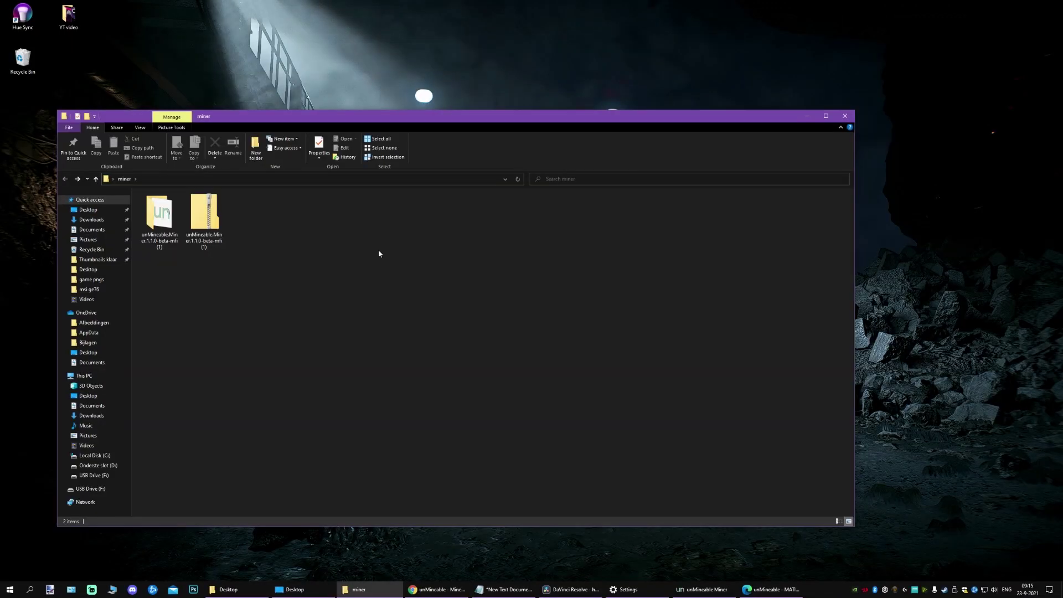
Dismiss the zip's context menu and open the extracted unMineable.Miner folder.
{"action": "right_click", "coordinate": [208, 218]}
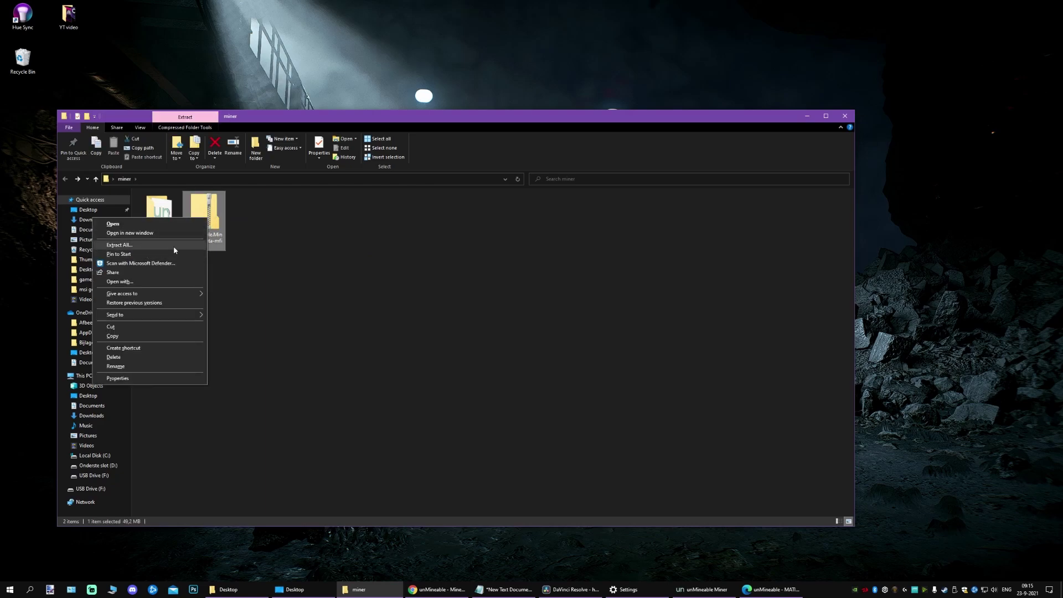
{"action": "left_click", "coordinate": [338, 249]}
{"action": "mouse_move", "coordinate": [160, 220]}
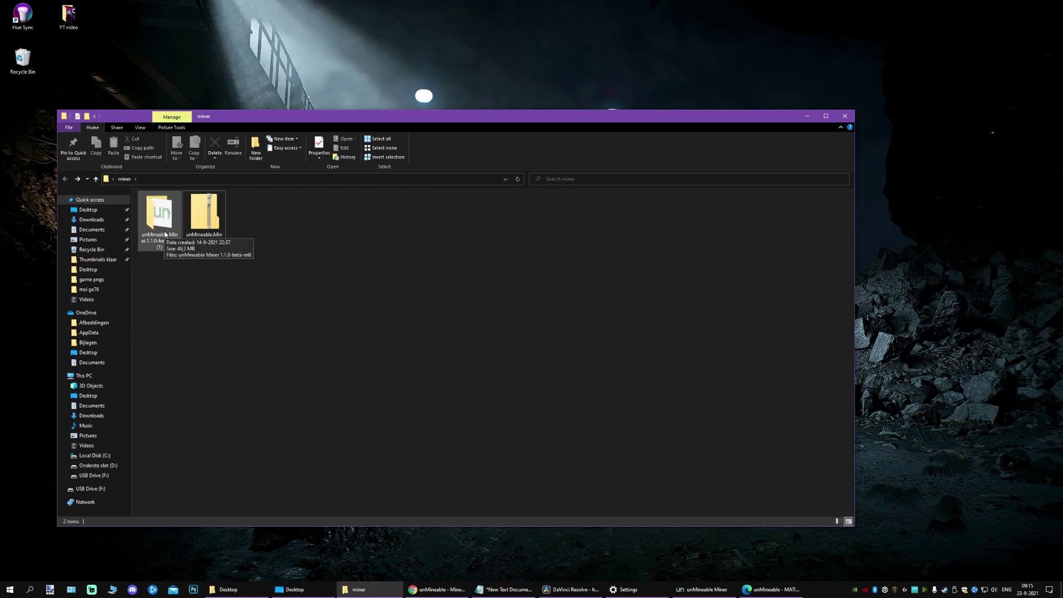
{"action": "double_click", "coordinate": [165, 235]}
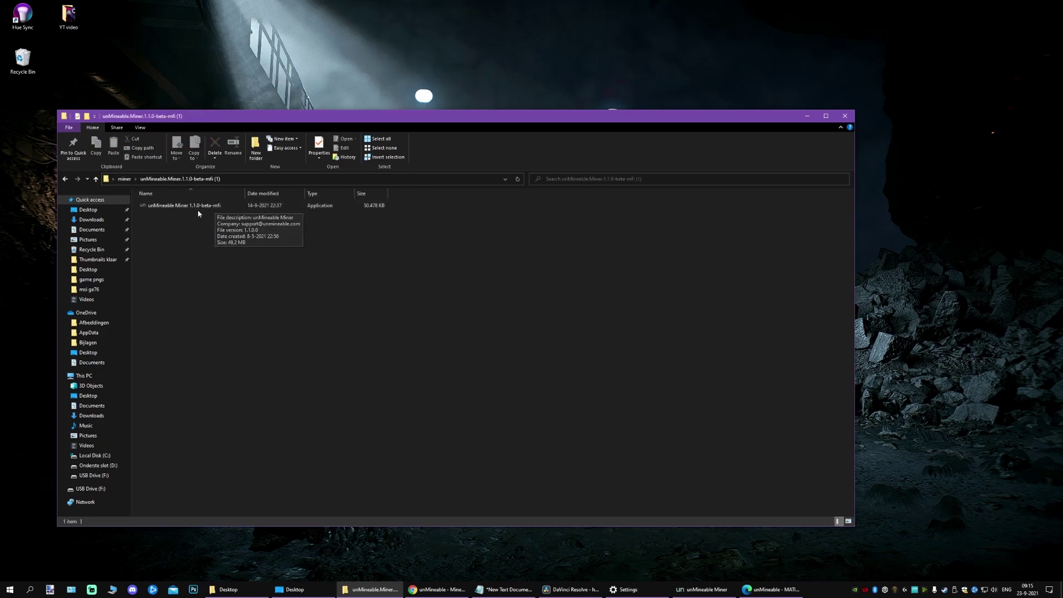
Close File Explorer and nudge the unMineable Miner window to the left.
{"action": "left_click", "coordinate": [845, 115]}
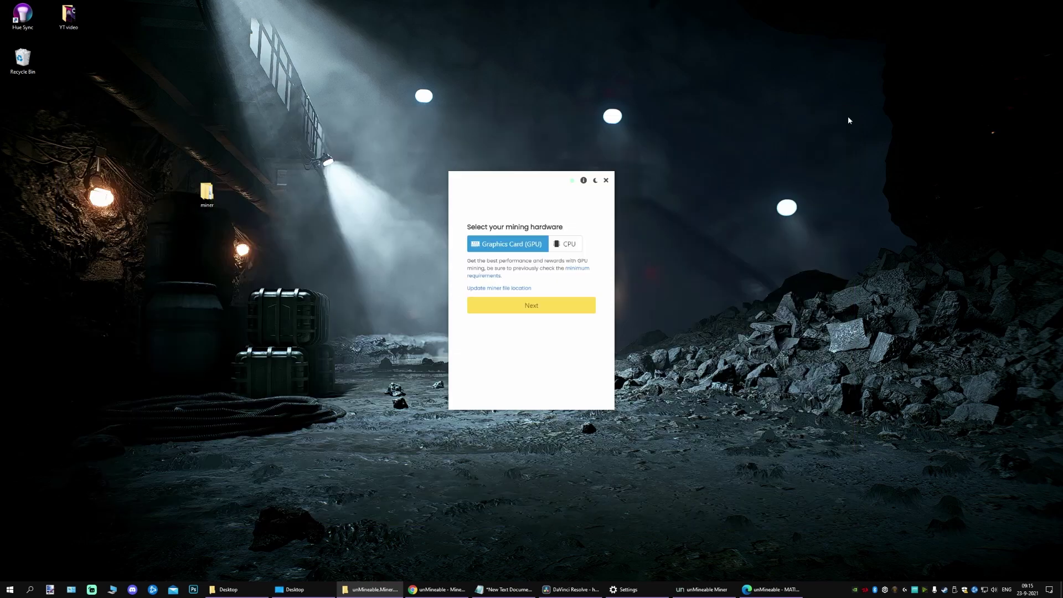
{"action": "left_click_drag", "start_coordinate": [534, 185], "coordinate": [492, 188]}
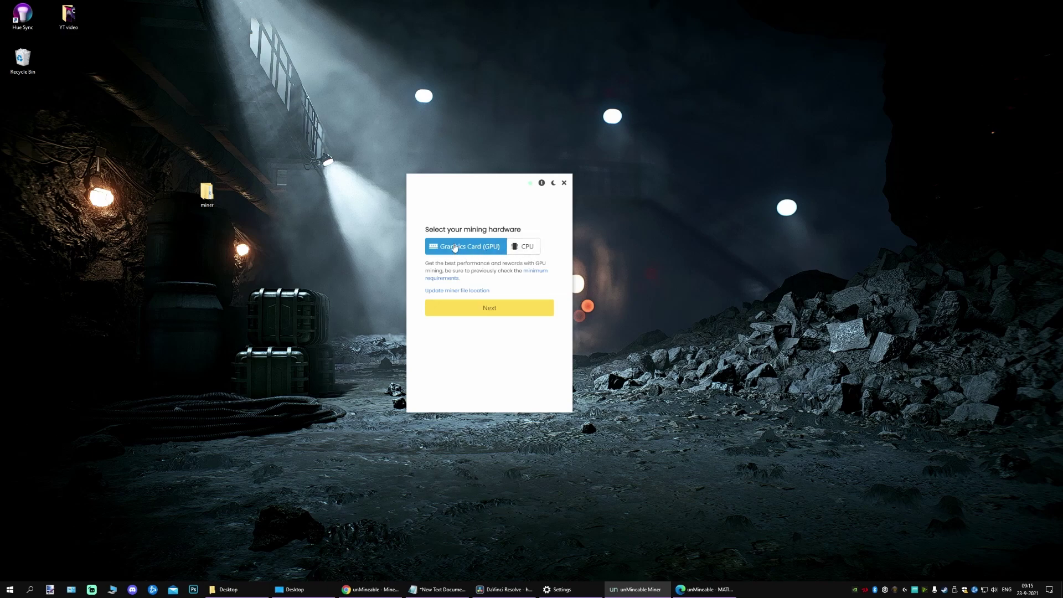
Advance to the coin step, pick MATIC (Polygon), and select the existing wallet address.
{"action": "left_click", "coordinate": [489, 307]}
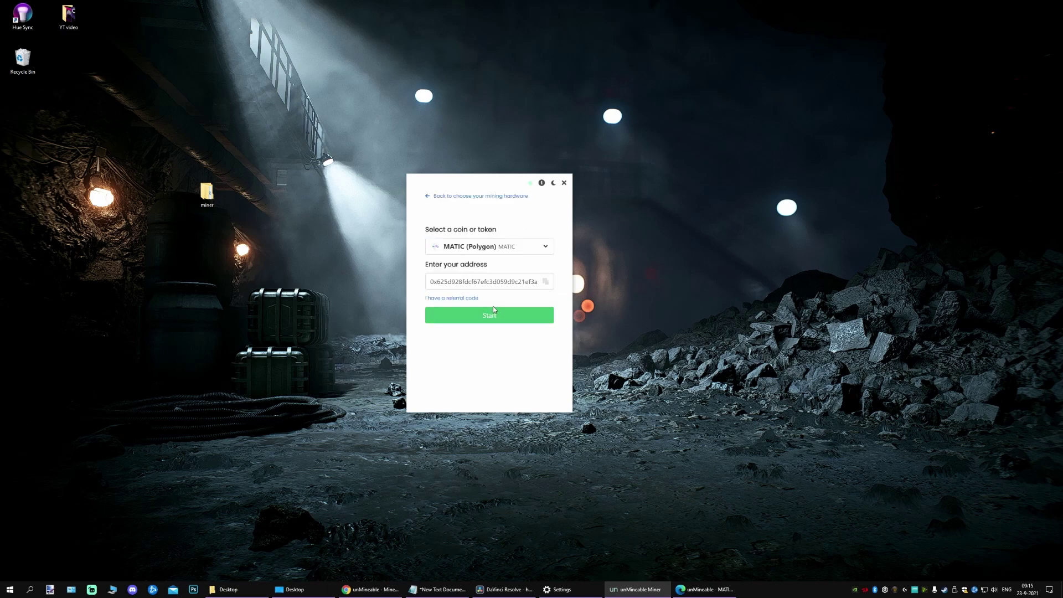
{"action": "left_click", "coordinate": [482, 247]}
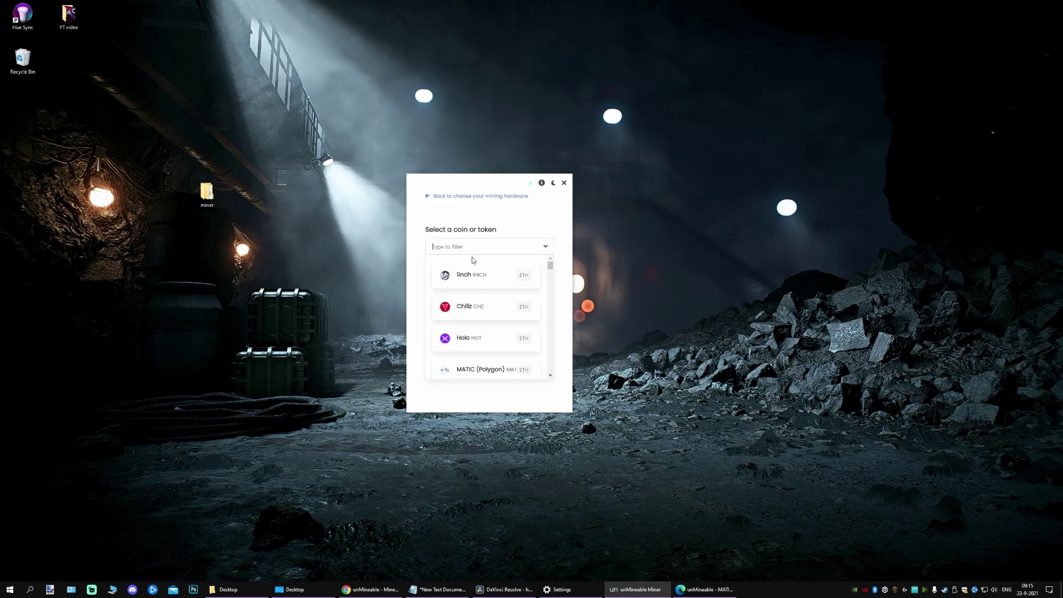
{"action": "left_click", "coordinate": [507, 247]}
{"action": "scroll", "coordinate": [499, 314], "scroll_direction": "down", "scroll_amount": 3}
{"action": "scroll", "coordinate": [498, 313], "scroll_direction": "down", "scroll_amount": 3}
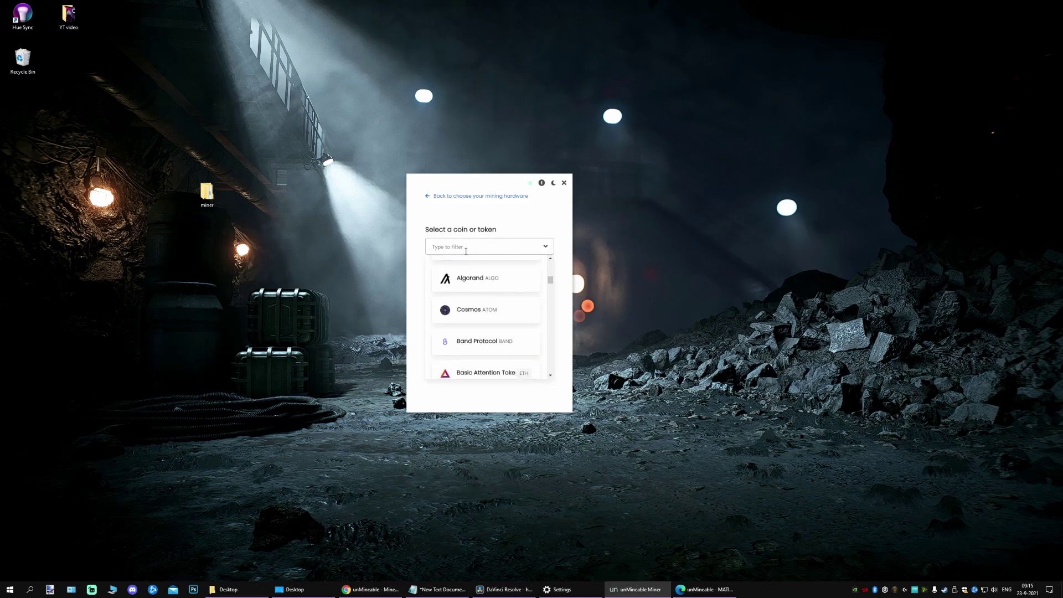
{"action": "type", "text": "poly"}
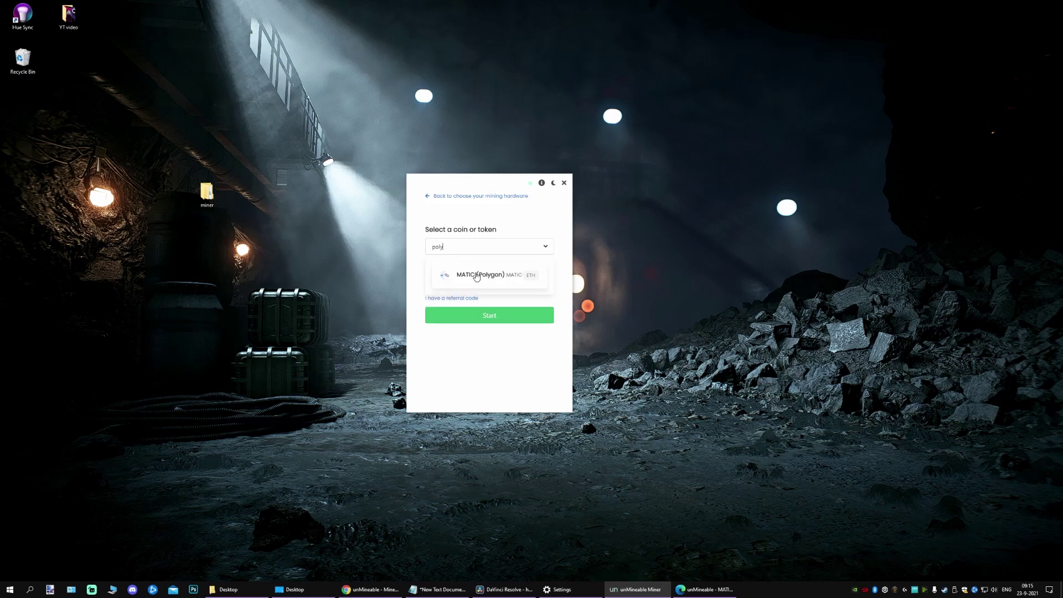
{"action": "left_click", "coordinate": [478, 277]}
{"action": "left_click", "coordinate": [469, 283]}
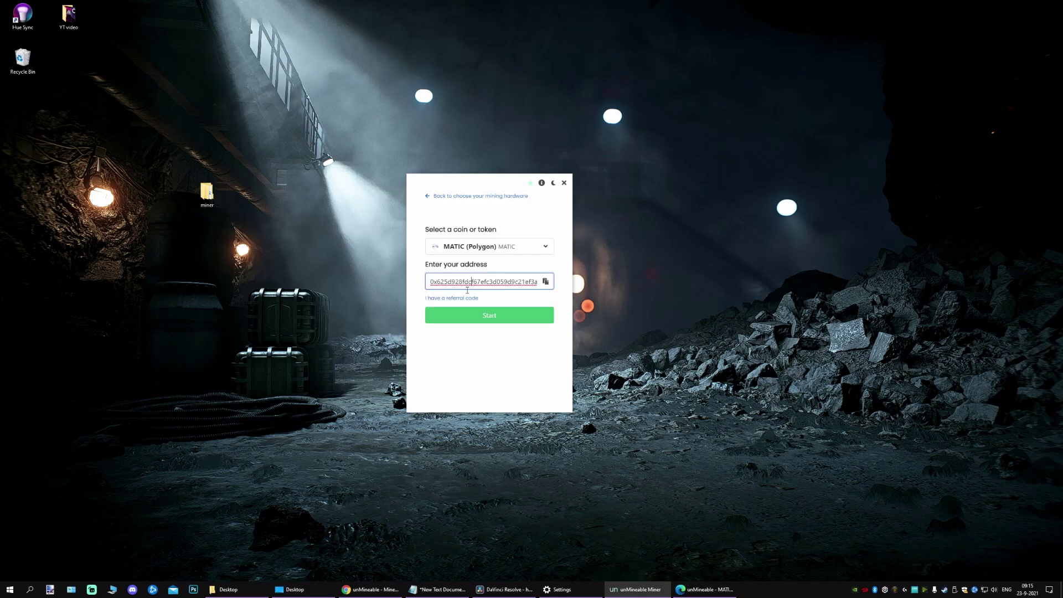
{"action": "left_click_drag", "start_coordinate": [431, 283], "coordinate": [557, 283]}
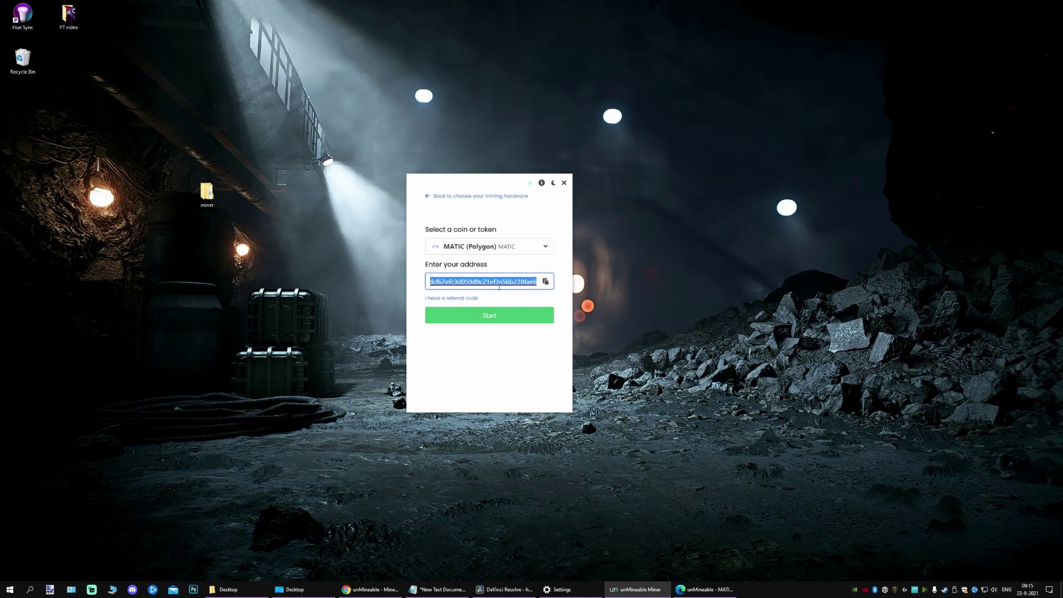
{"action": "left_click", "coordinate": [500, 282]}
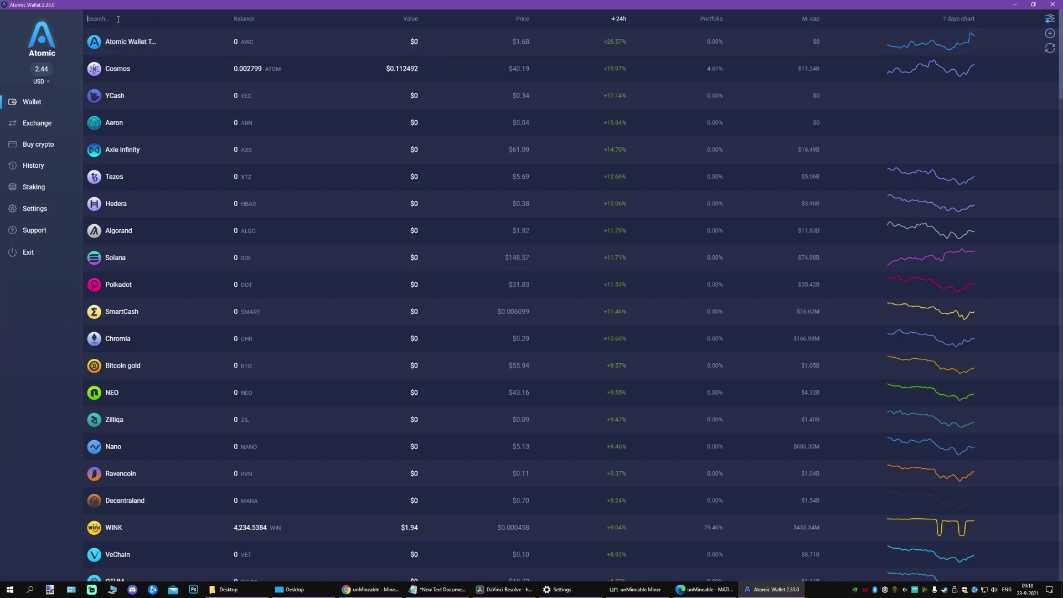
{"action": "type", "text": "matic"}
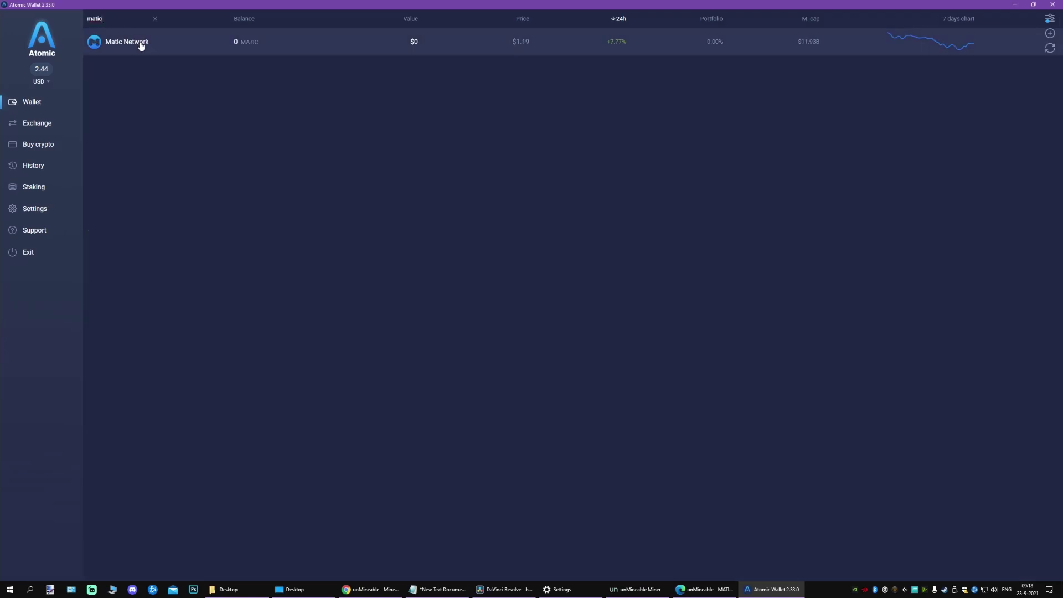
Open the Matic Network wallet and show its RECEIVE address.
{"action": "left_click", "coordinate": [142, 46]}
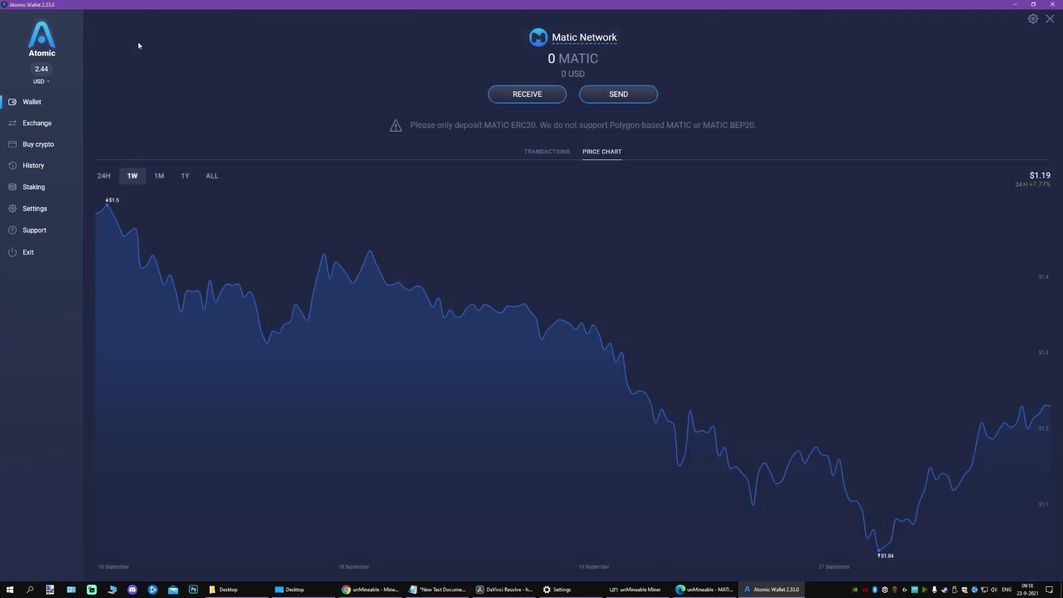
{"action": "left_click", "coordinate": [525, 96]}
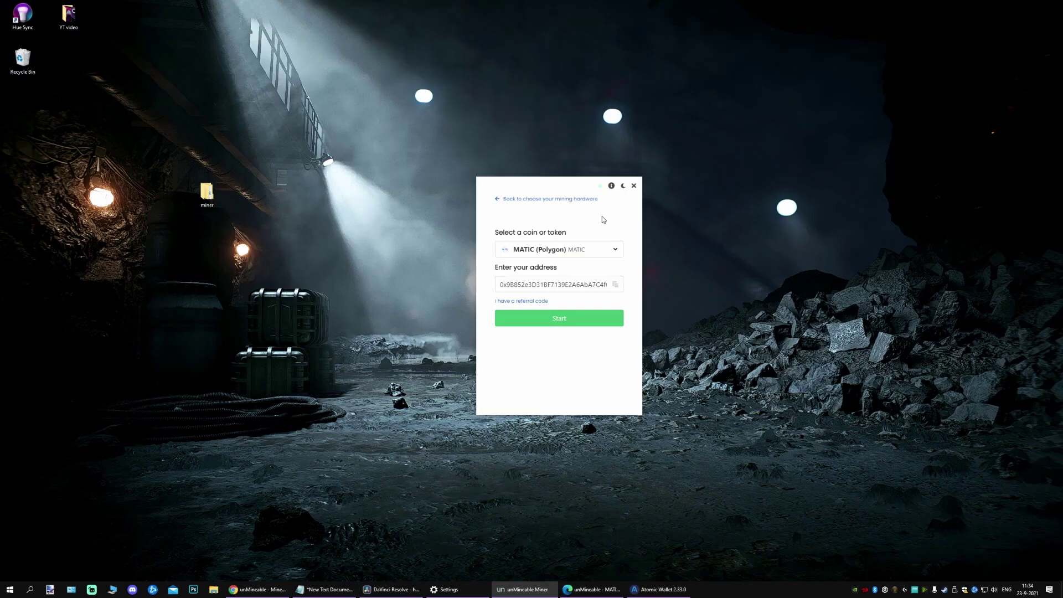
{"action": "left_click_drag", "start_coordinate": [500, 284], "coordinate": [619, 286]}
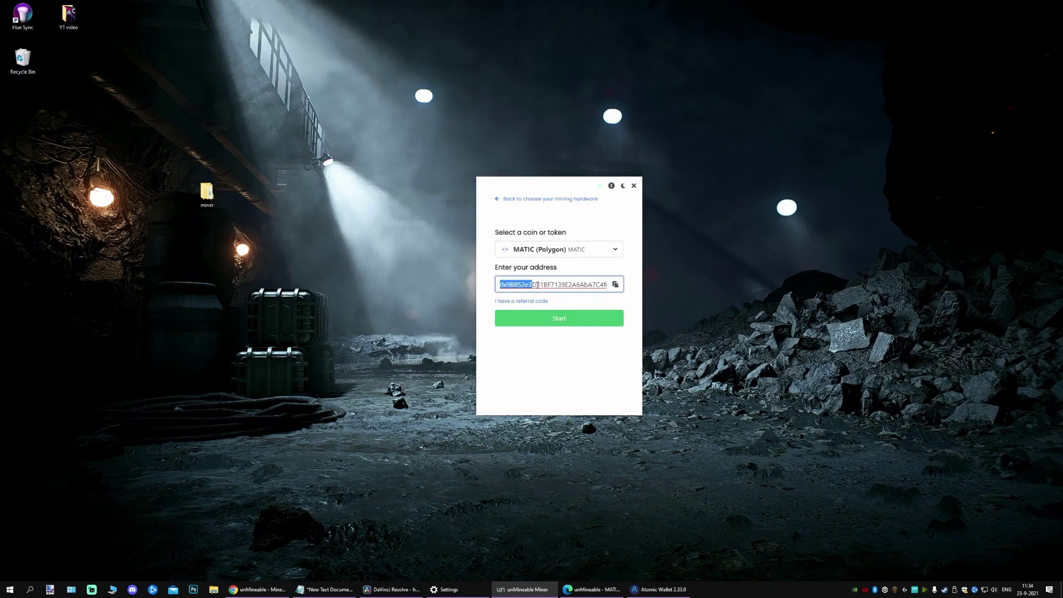
{"action": "key", "text": "ctrl+v"}
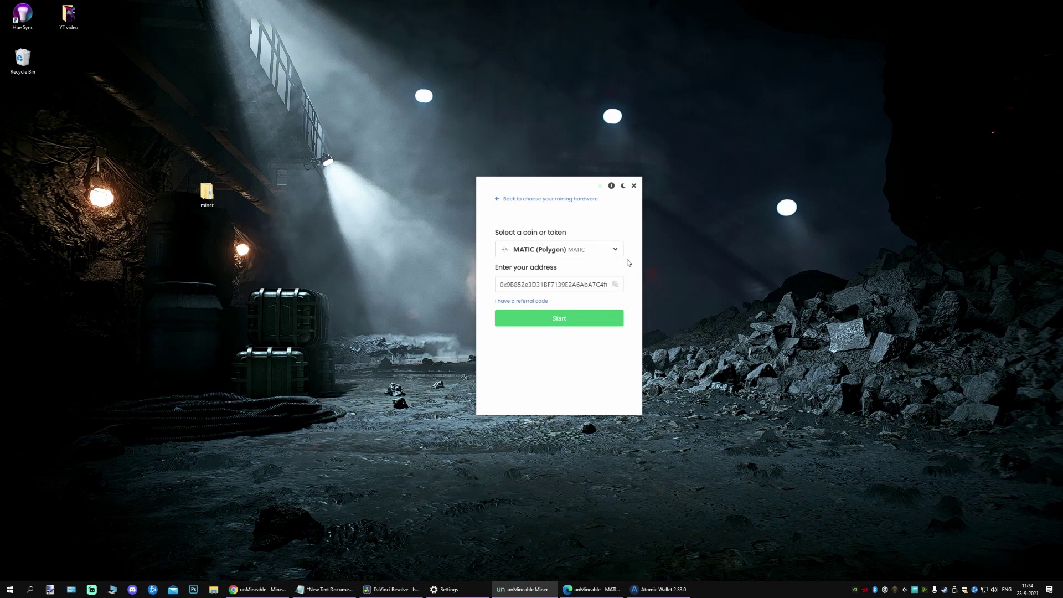
{"action": "left_click", "coordinate": [527, 301]}
{"action": "left_click", "coordinate": [515, 319]}
{"action": "key", "text": "ctrl+v"}
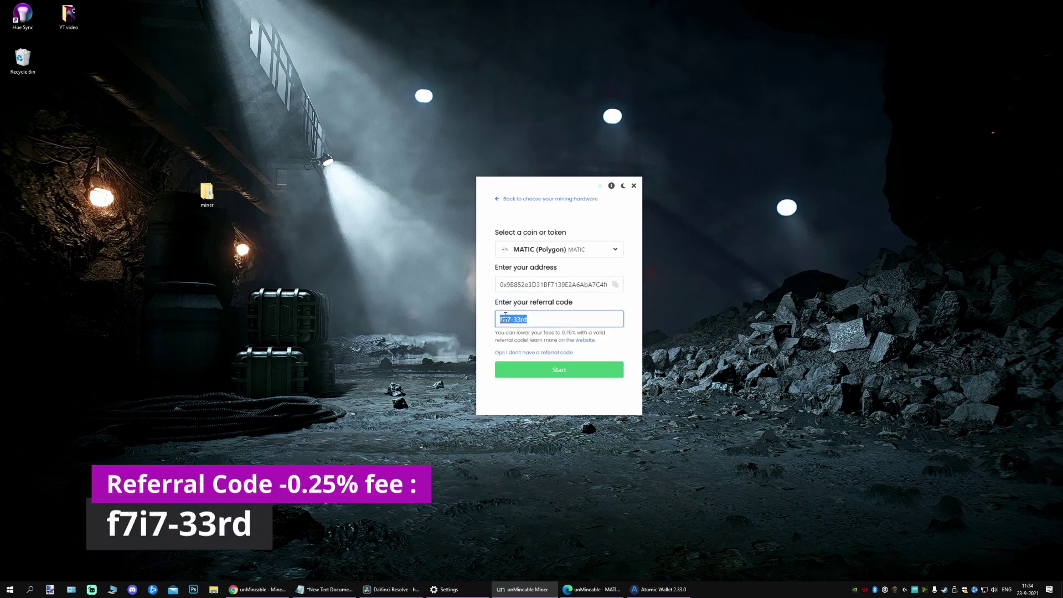
{"action": "left_click", "coordinate": [562, 319]}
Check the 0.75% reduced fee, then start mining to the MATIC address.
{"action": "double_click", "coordinate": [566, 334]}
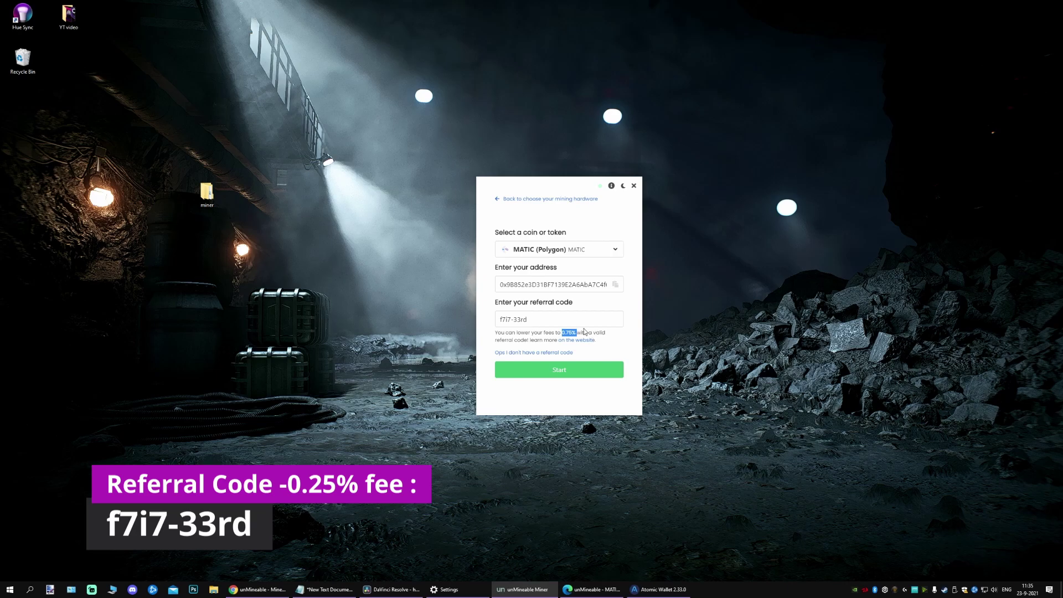
{"action": "left_click", "coordinate": [566, 321]}
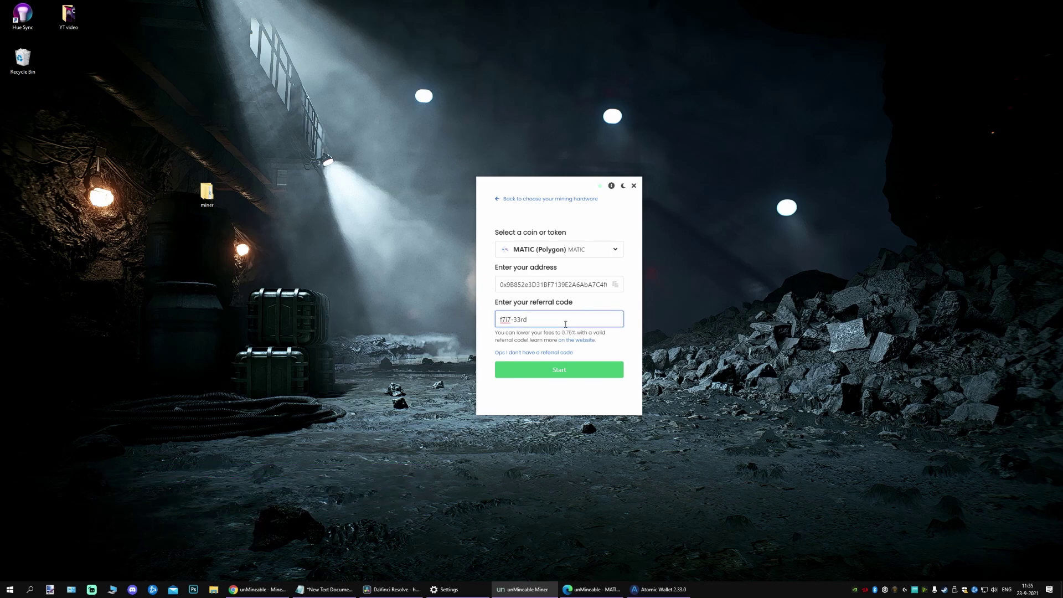
{"action": "left_click", "coordinate": [563, 371]}
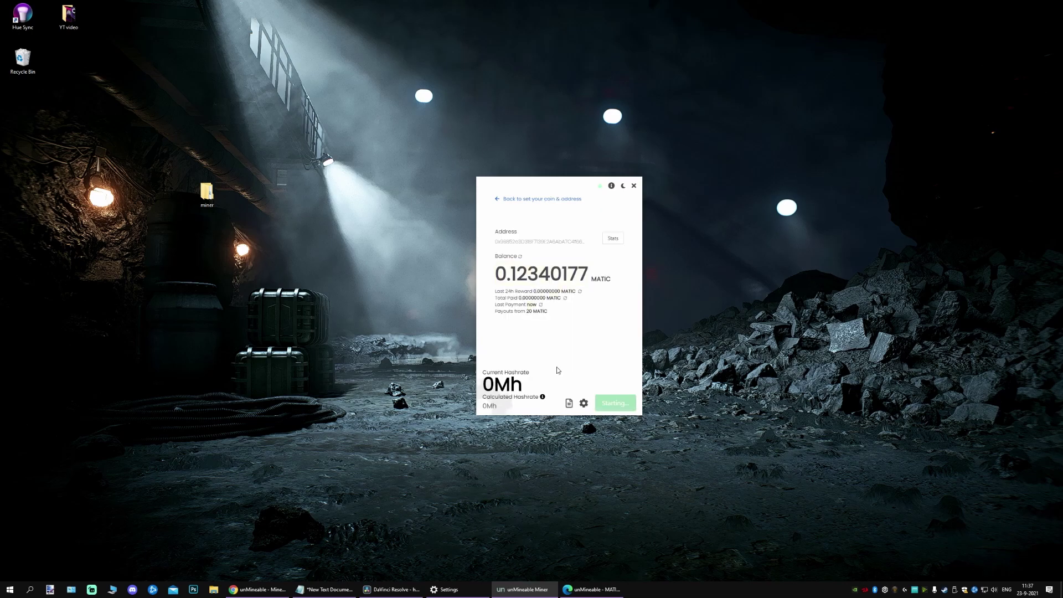
Open the miner settings showing High intensity, Ethash, worker 'main pc' and the referral code.
{"action": "left_click", "coordinate": [583, 404]}
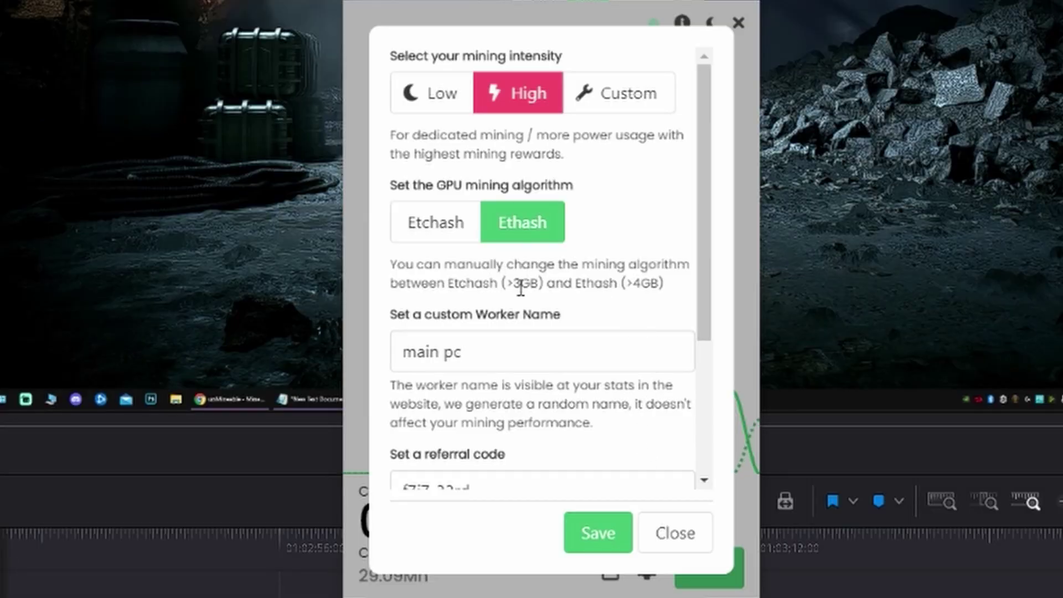
Compare Etchash's 3GB and Ethash's 4GB memory needs, then save the Ethash settings.
{"action": "left_click_drag", "start_coordinate": [515, 284], "coordinate": [550, 292]}
{"action": "left_click", "coordinate": [552, 293]}
{"action": "left_click_drag", "start_coordinate": [512, 285], "coordinate": [546, 290]}
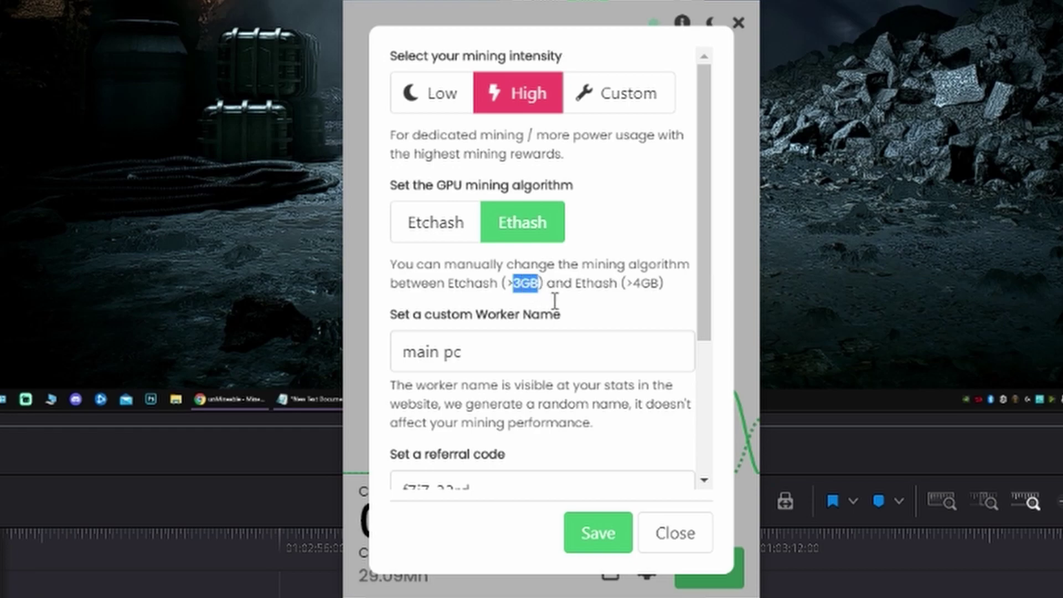
{"action": "left_click", "coordinate": [549, 295]}
{"action": "left_click_drag", "start_coordinate": [512, 284], "coordinate": [542, 287]}
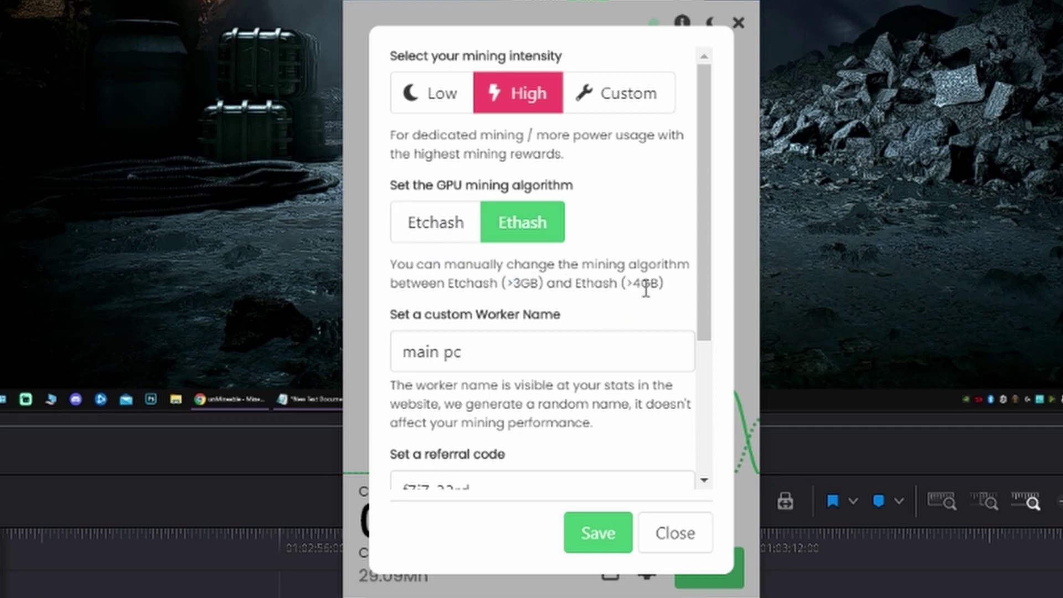
{"action": "left_click_drag", "start_coordinate": [635, 283], "coordinate": [674, 287]}
{"action": "left_click", "coordinate": [675, 295]}
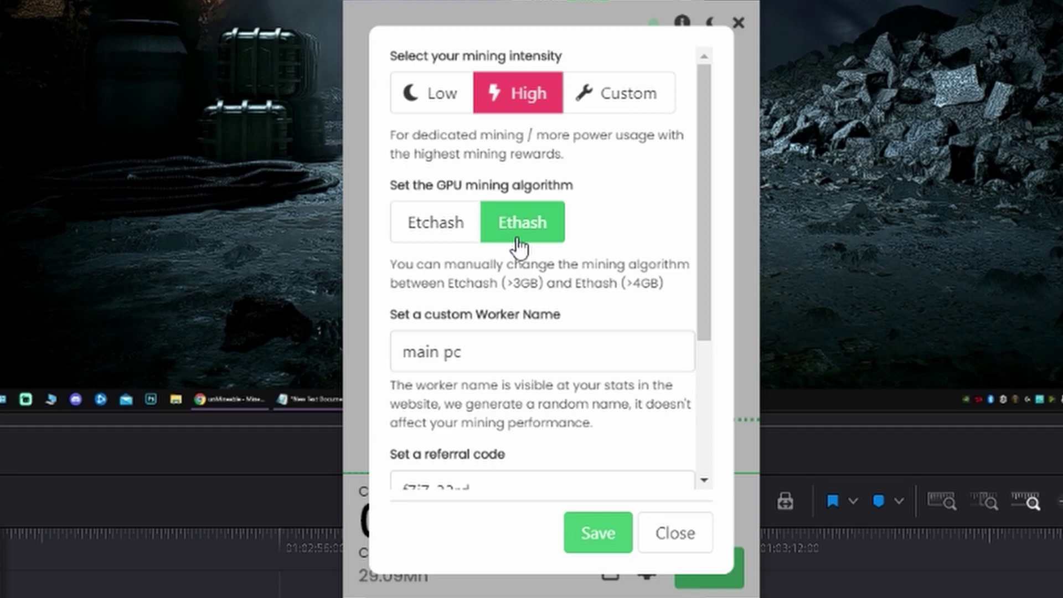
{"action": "left_click_drag", "start_coordinate": [702, 257], "coordinate": [703, 312]}
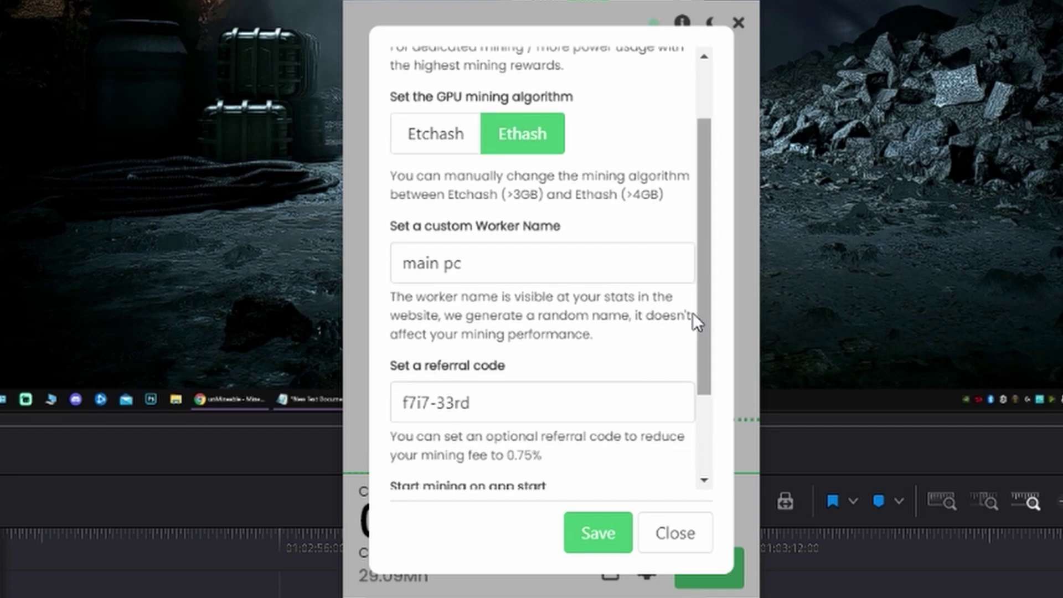
{"action": "left_click_drag", "start_coordinate": [706, 242], "coordinate": [705, 336]}
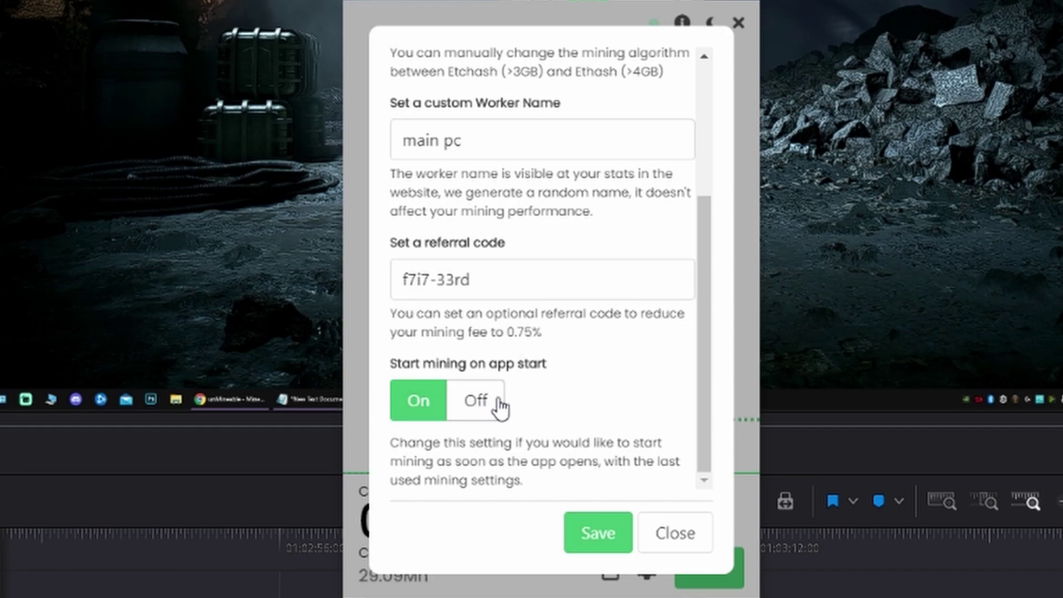
{"action": "left_click", "coordinate": [598, 533]}
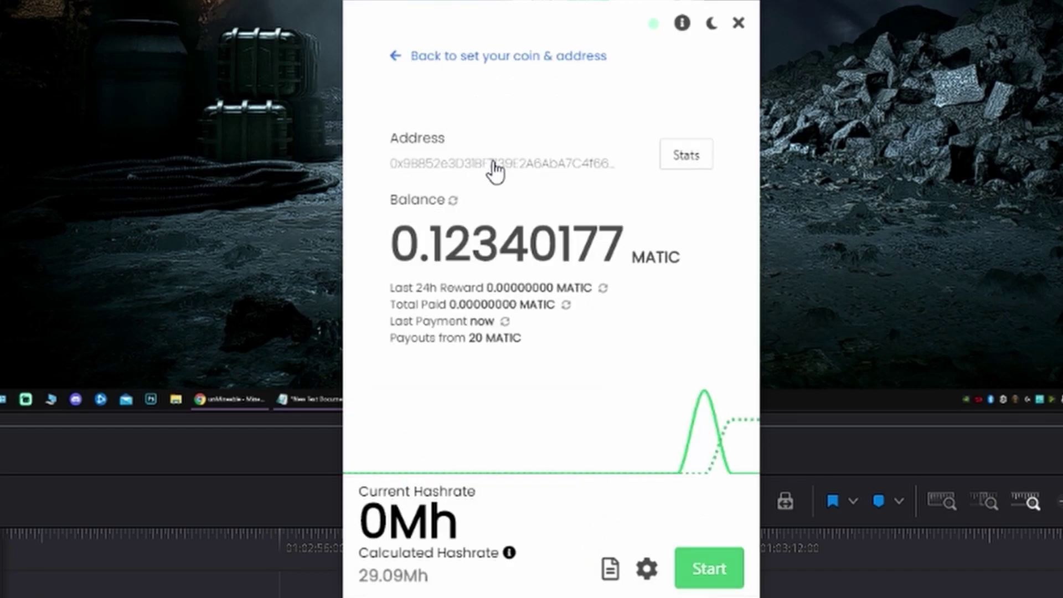
Open the address's online stats page, showing the MATIC balance and worker main pc.
{"action": "left_click", "coordinate": [713, 25]}
{"action": "left_click", "coordinate": [713, 25]}
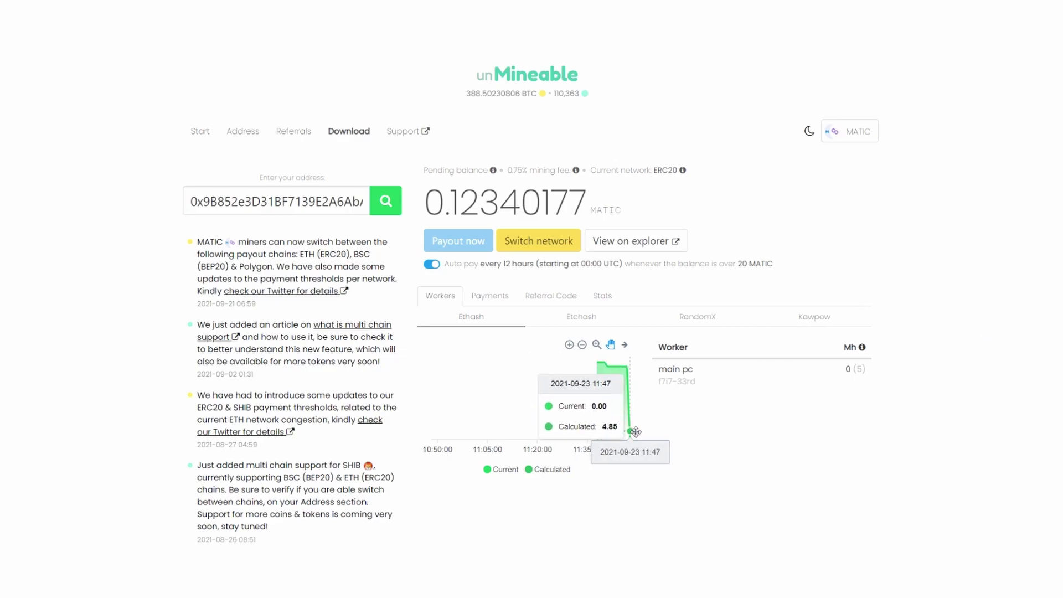
{"action": "mouse_move", "coordinate": [614, 432]}
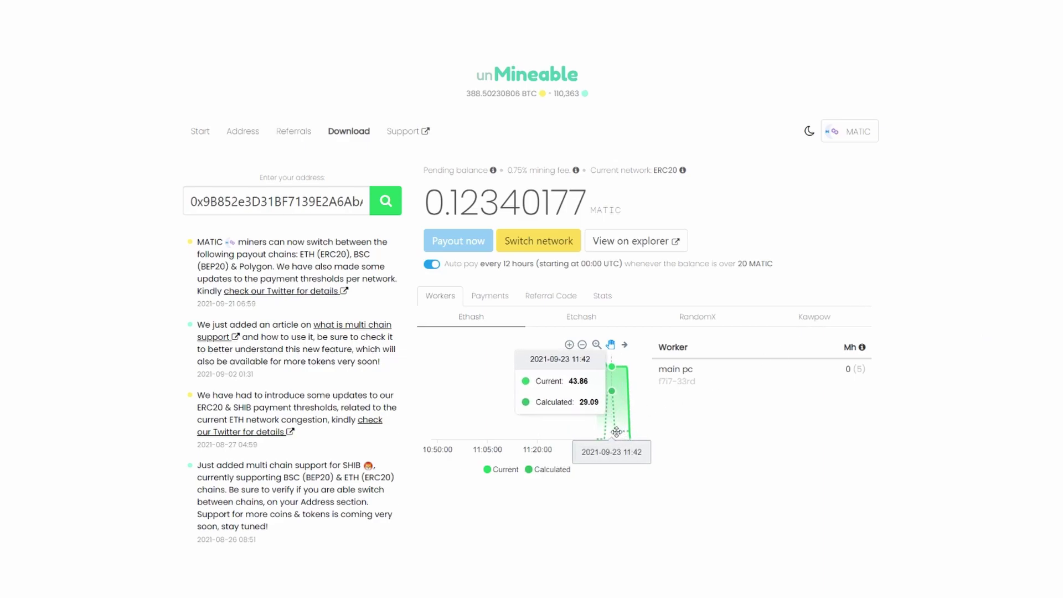
Check the main pc worker, payments, own referral code and balance stats, then show the payout networks.
{"action": "mouse_move", "coordinate": [723, 389]}
{"action": "left_mouse_down"}
{"action": "mouse_move", "coordinate": [648, 368]}
{"action": "mouse_move", "coordinate": [684, 382]}
{"action": "mouse_move", "coordinate": [656, 366]}
{"action": "left_mouse_up"}
{"action": "left_click", "coordinate": [765, 401]}
{"action": "left_click", "coordinate": [802, 420]}
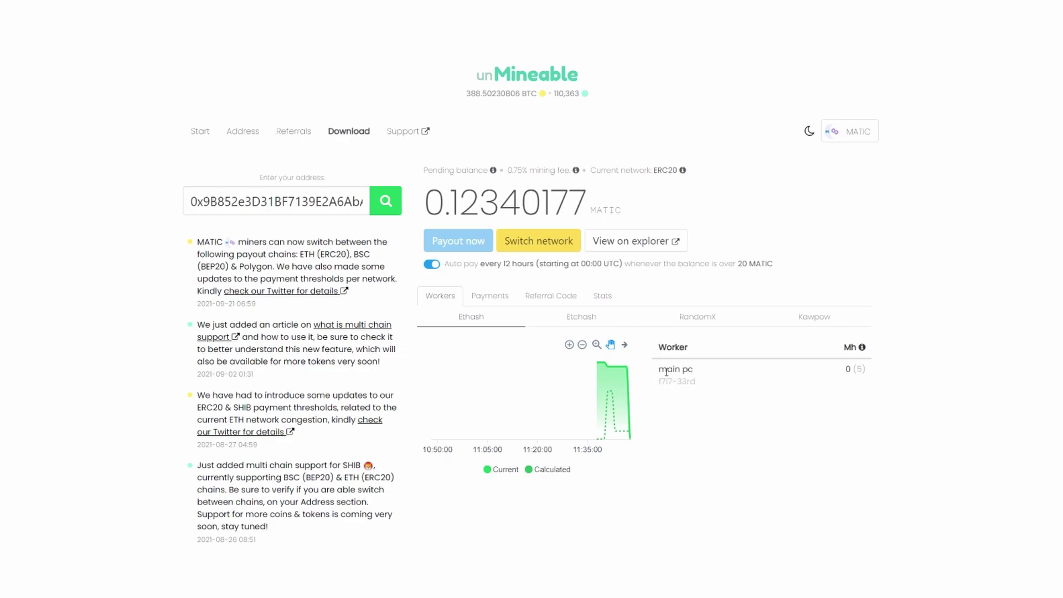
{"action": "left_click", "coordinate": [495, 303]}
{"action": "left_click", "coordinate": [549, 298]}
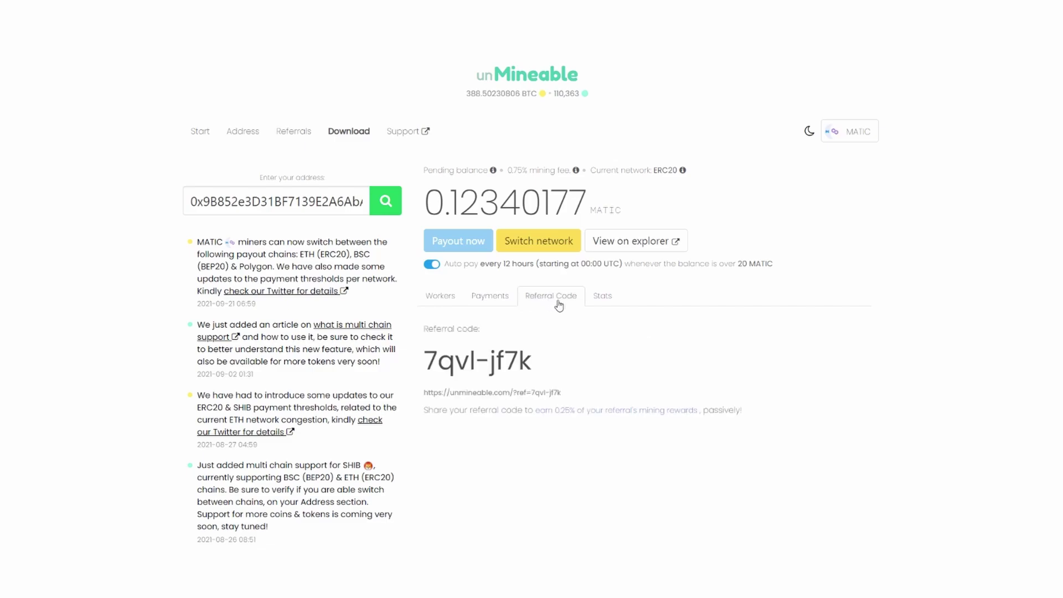
{"action": "left_click", "coordinate": [602, 295]}
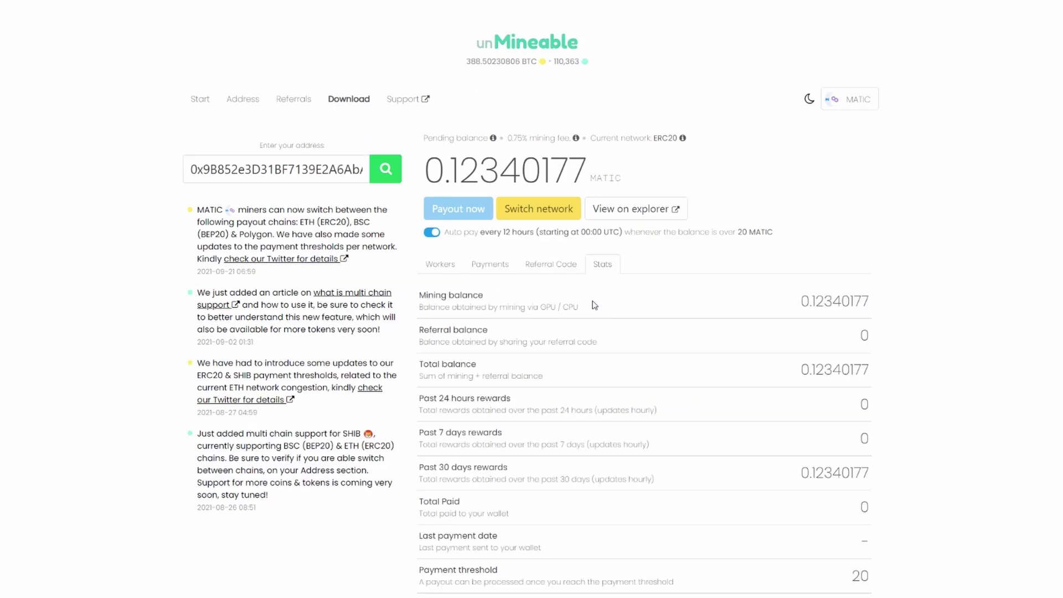
{"action": "scroll", "coordinate": [656, 324], "scroll_direction": "down", "scroll_amount": 1}
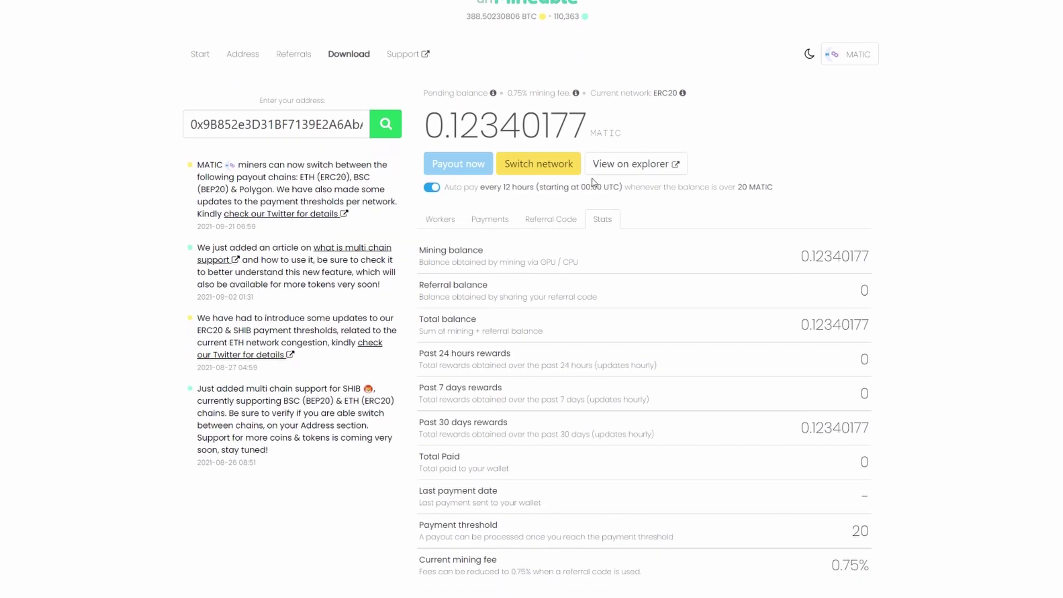
{"action": "left_click", "coordinate": [552, 168]}
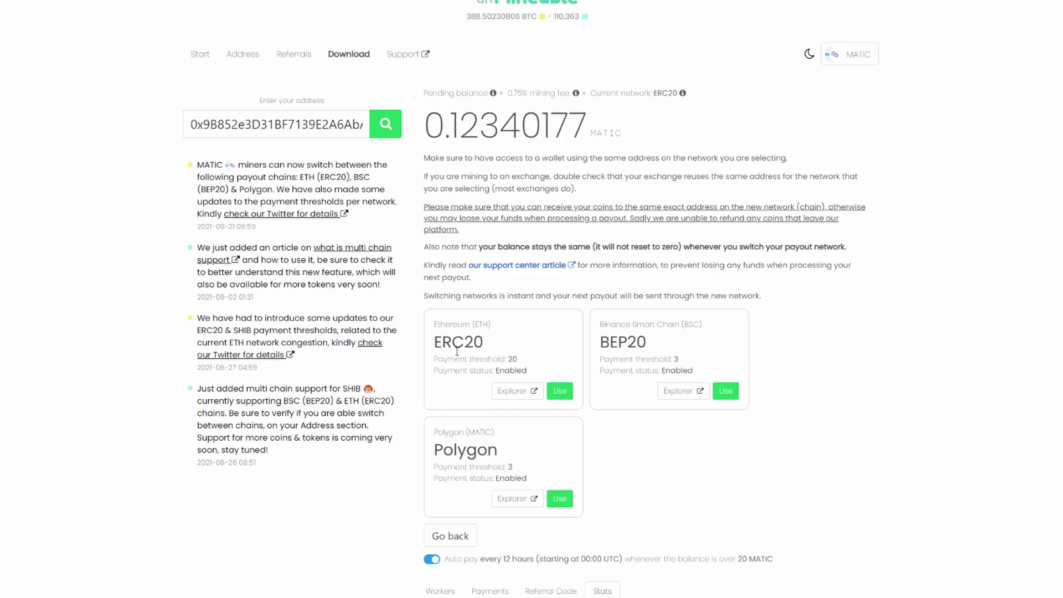
Compare the ERC20 payout threshold of 20 with BEP20's threshold of 3.
{"action": "left_click_drag", "start_coordinate": [441, 325], "coordinate": [507, 337]}
{"action": "left_click", "coordinate": [528, 339]}
{"action": "double_click", "coordinate": [513, 359]}
{"action": "left_click", "coordinate": [538, 365]}
{"action": "double_click", "coordinate": [676, 359]}
{"action": "left_click", "coordinate": [555, 458]}
{"action": "scroll", "coordinate": [550, 470], "scroll_direction": "down", "scroll_amount": 2}
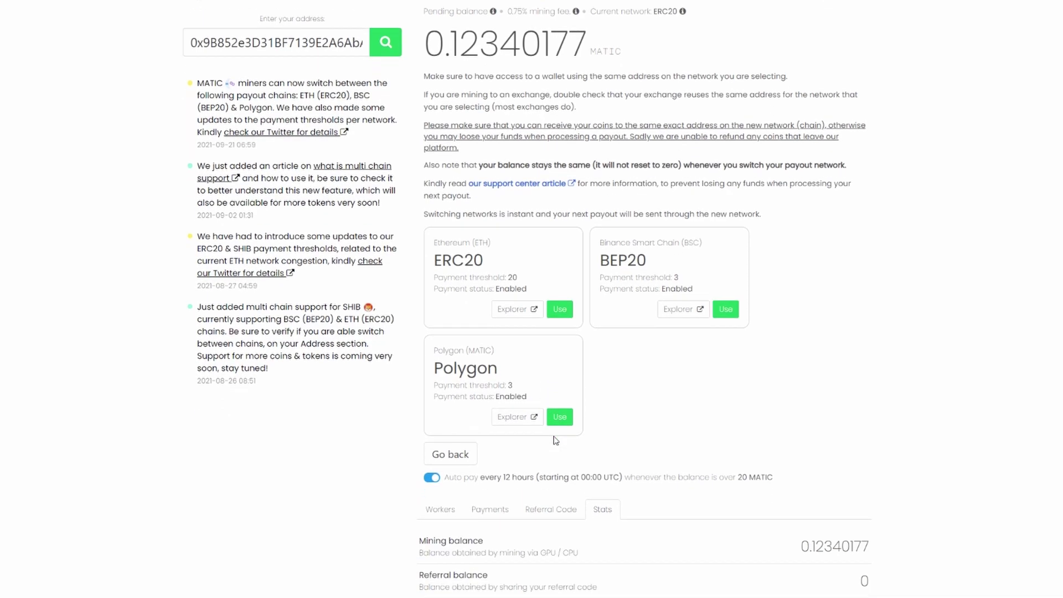
{"action": "scroll", "coordinate": [553, 440], "scroll_direction": "down", "scroll_amount": 2}
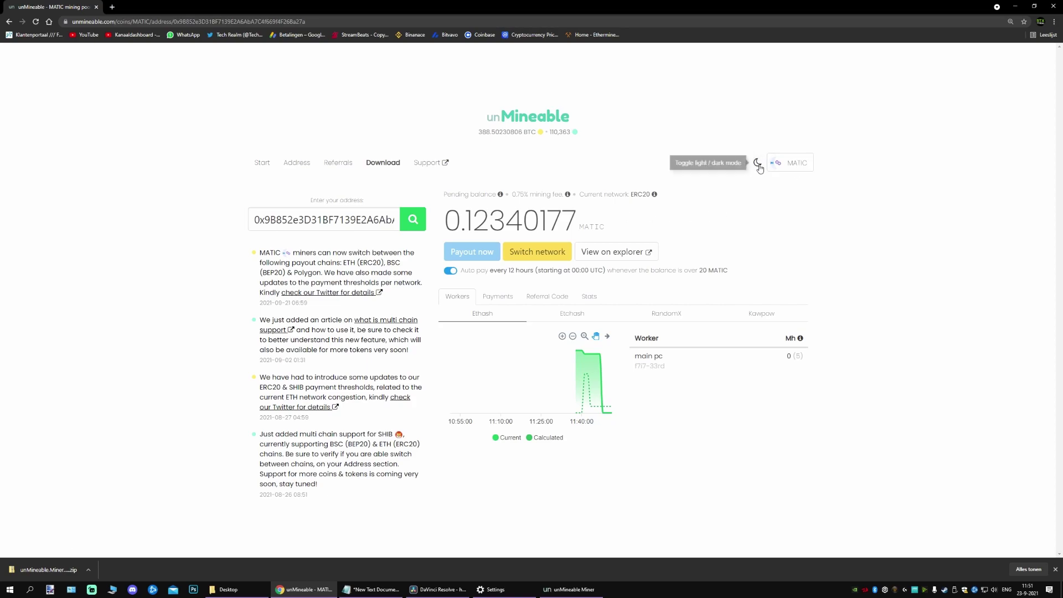
Switch the site to the dark theme and enter 155 MH/s in the MATIC profitability calculator.
{"action": "left_click", "coordinate": [776, 163]}
{"action": "left_click", "coordinate": [800, 165]}
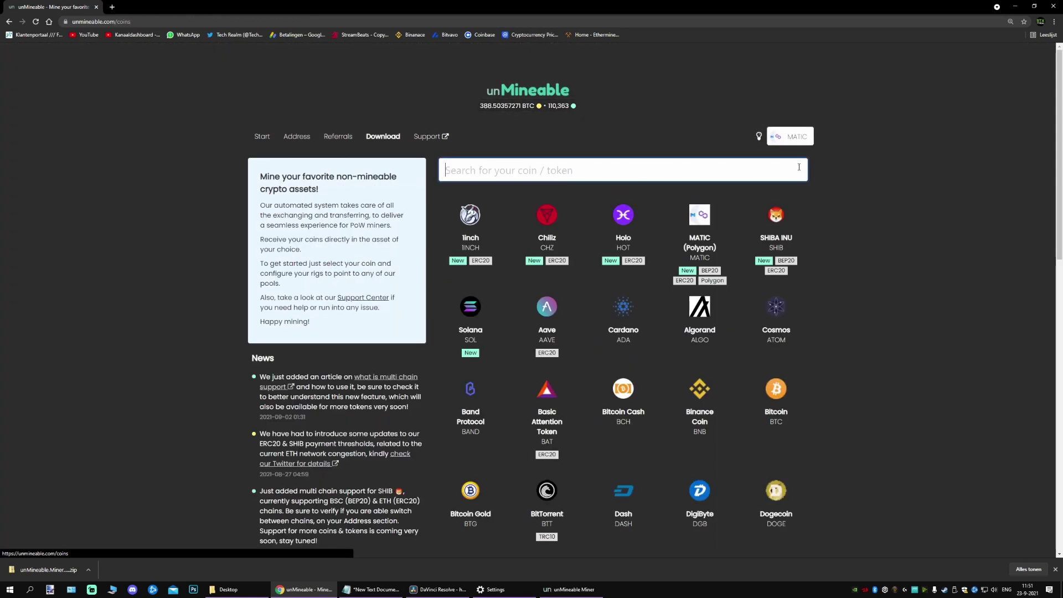
{"action": "left_click", "coordinate": [701, 216]}
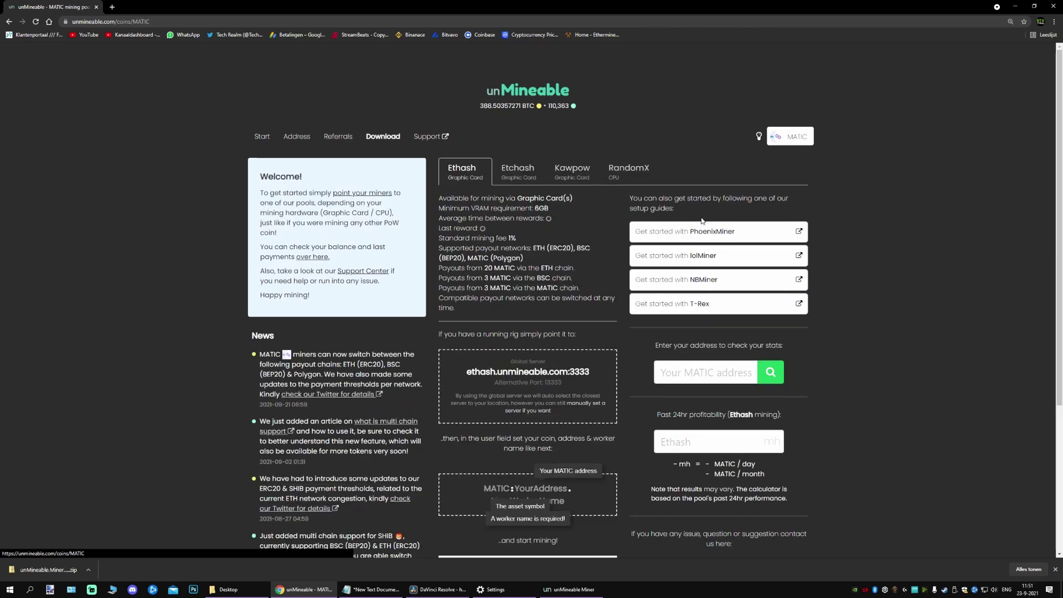
{"action": "scroll", "coordinate": [956, 309], "scroll_direction": "down", "scroll_amount": 2}
{"action": "left_click", "coordinate": [711, 320]}
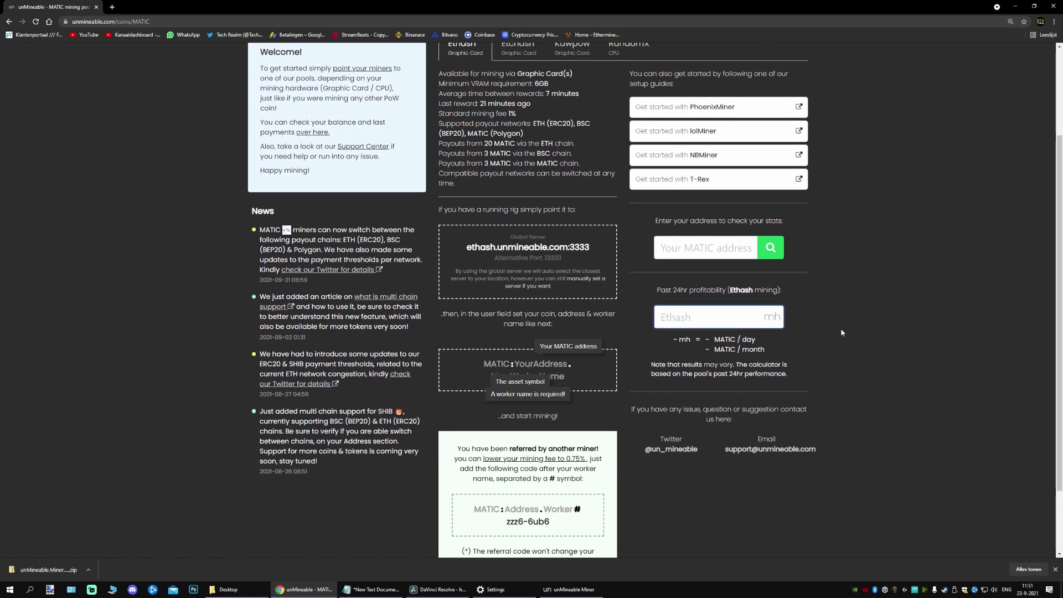
{"action": "type", "text": "155"}
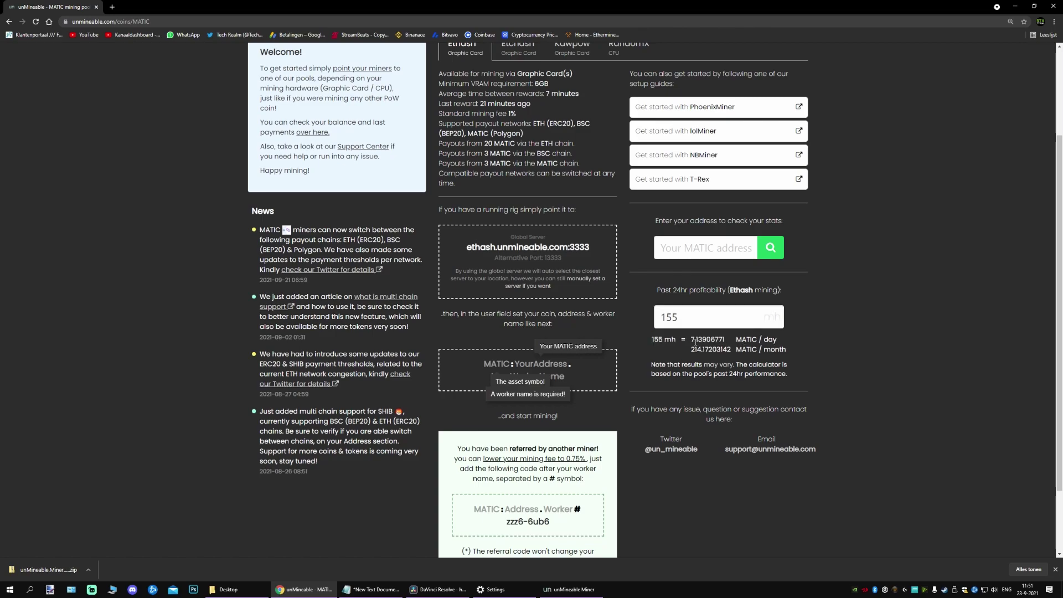
Read the 7.14 MATIC daily and 214.17 monthly estimates, plus the 3 MATIC BSC minimum.
{"action": "left_click_drag", "start_coordinate": [691, 339], "coordinate": [728, 340]}
{"action": "left_click", "coordinate": [732, 344]}
{"action": "key", "text": "F11"}
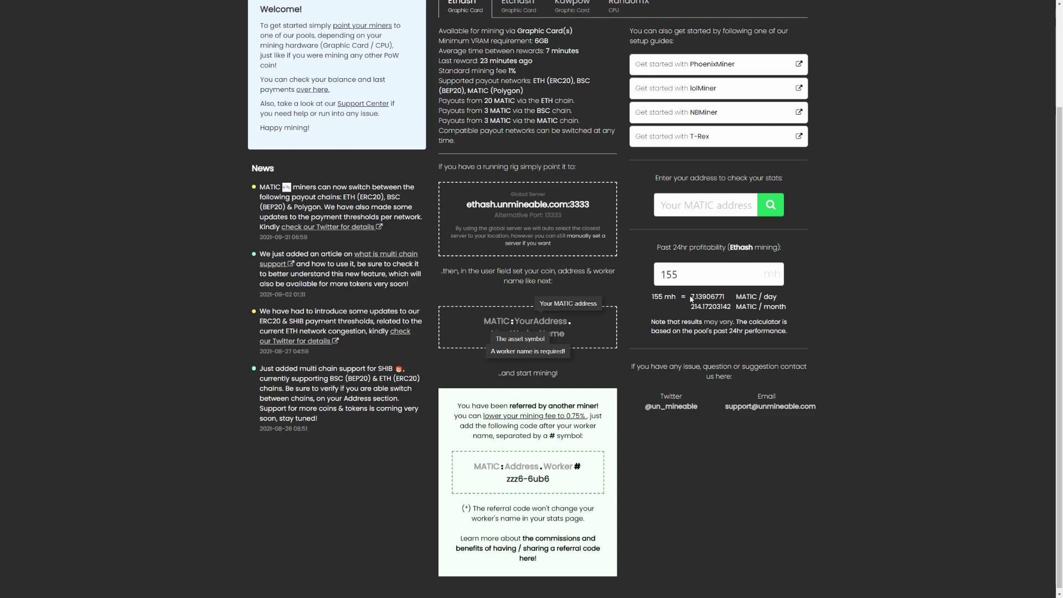
{"action": "left_click_drag", "start_coordinate": [692, 296], "coordinate": [729, 299]}
{"action": "left_click", "coordinate": [759, 307]}
{"action": "left_click_drag", "start_coordinate": [690, 296], "coordinate": [698, 301]}
{"action": "left_click_drag", "start_coordinate": [691, 307], "coordinate": [704, 311]}
{"action": "left_click", "coordinate": [697, 297]}
{"action": "double_click", "coordinate": [486, 111]}
{"action": "key", "text": "F11"}
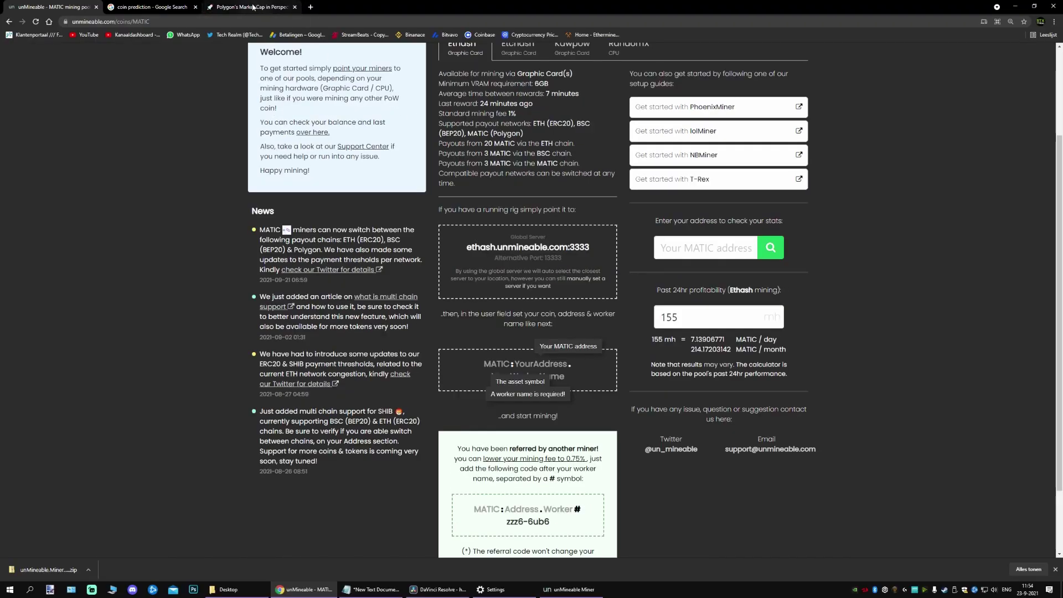
Compare Polygon with Cardano's market cap, noting the €9.19 potential MATIC price.
{"action": "left_click", "coordinate": [248, 7]}
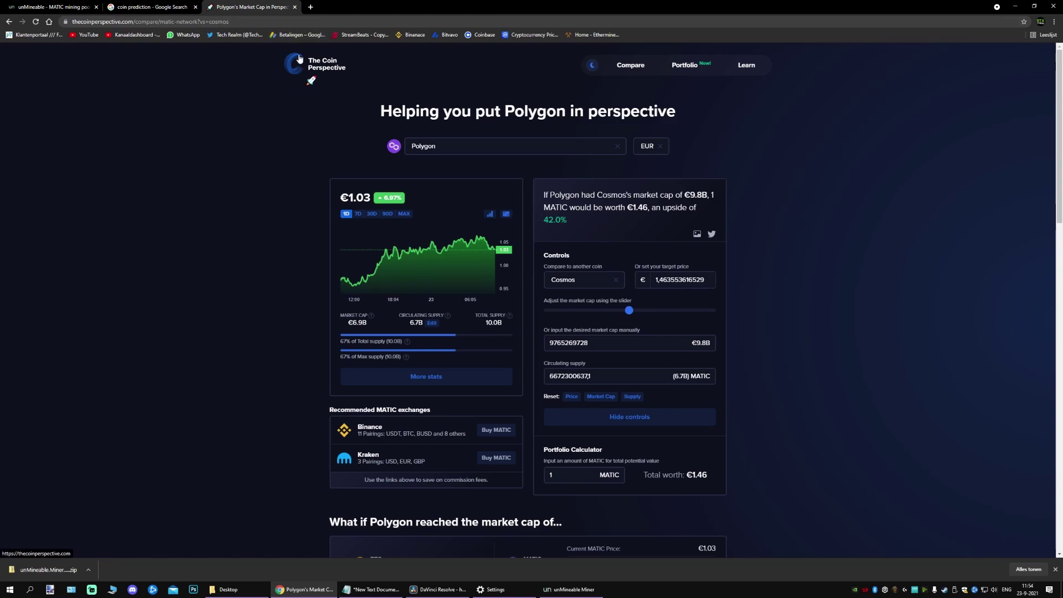
{"action": "key", "text": "F11"}
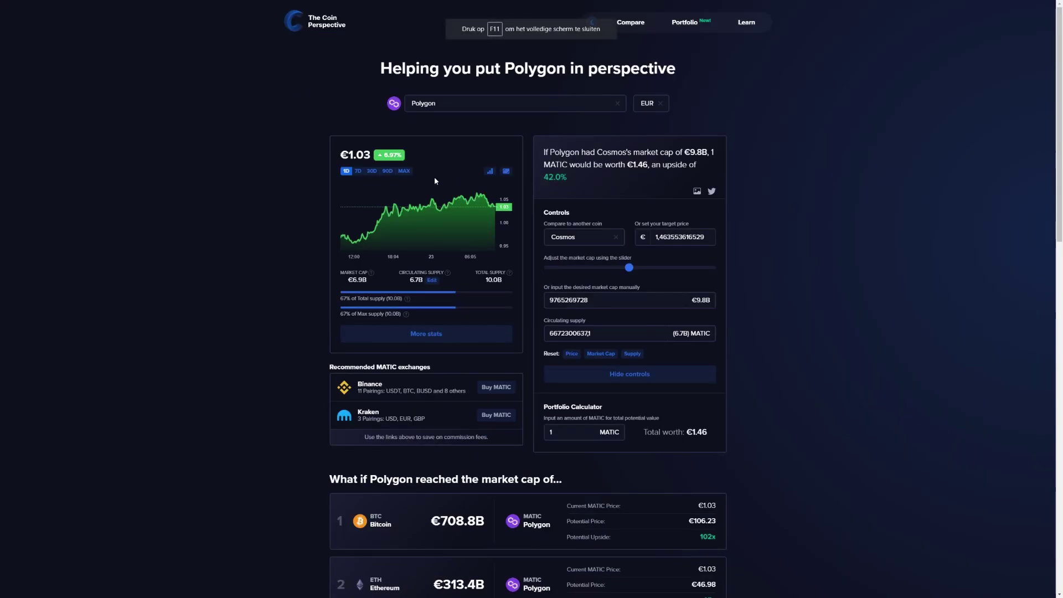
{"action": "left_click", "coordinate": [471, 99]}
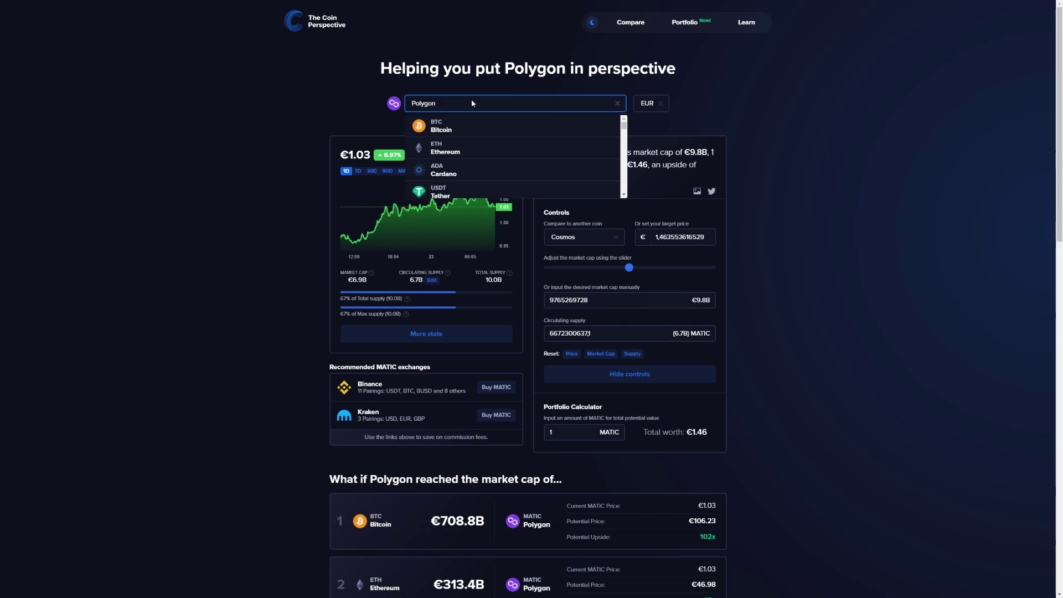
{"action": "left_click", "coordinate": [758, 105]}
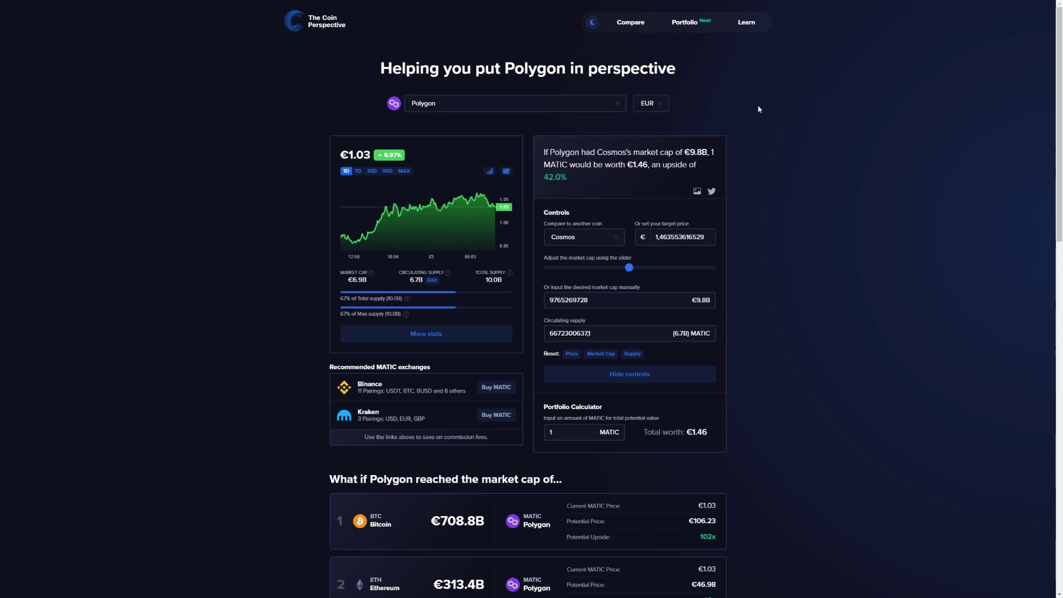
{"action": "left_click", "coordinate": [582, 237]}
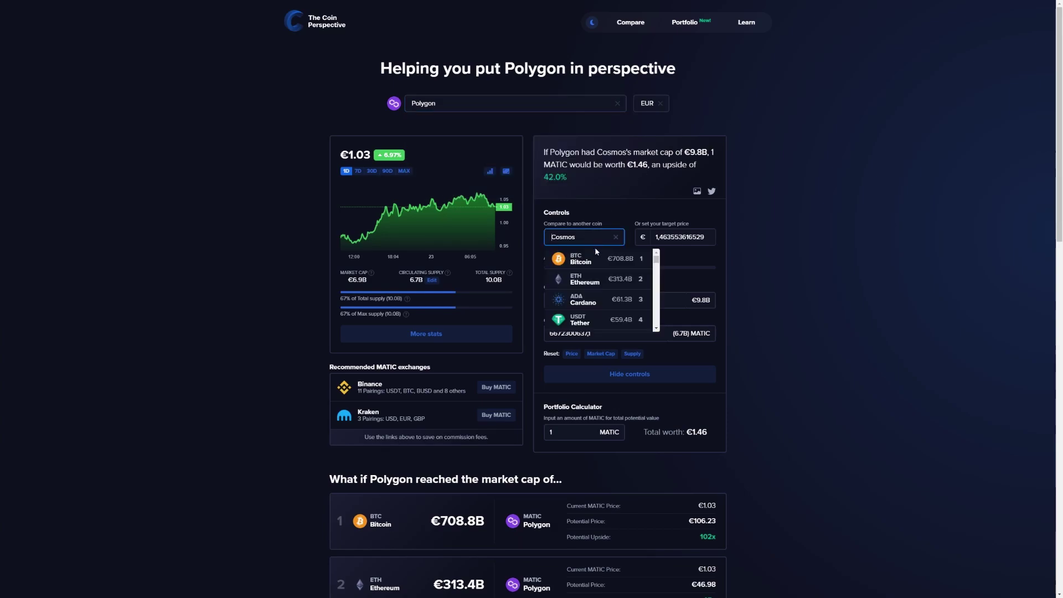
{"action": "left_click", "coordinate": [605, 300]}
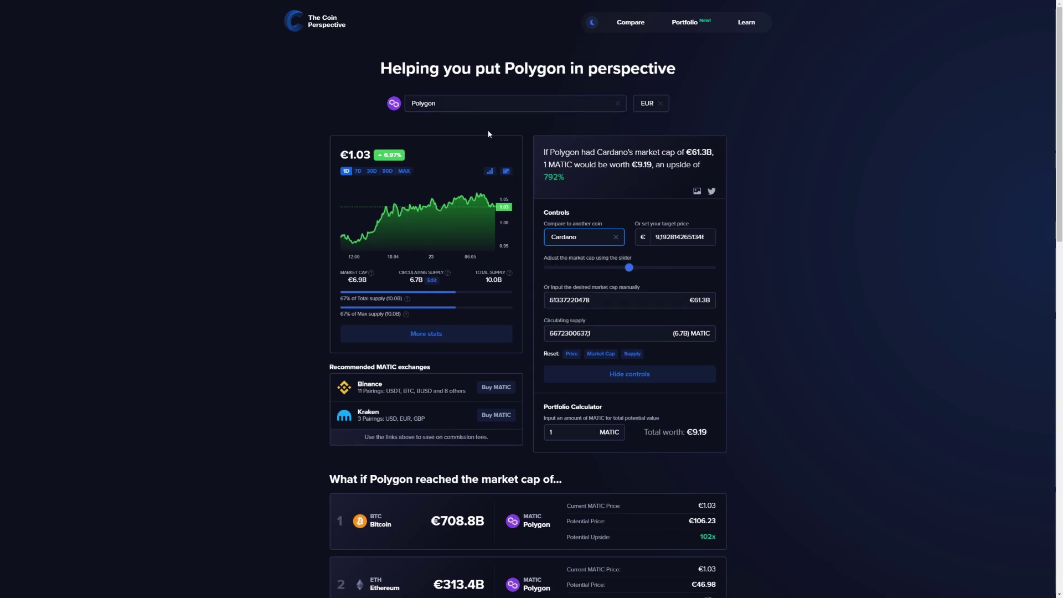
{"action": "double_click", "coordinate": [643, 165]}
{"action": "left_click", "coordinate": [657, 169]}
{"action": "left_click_drag", "start_coordinate": [638, 165], "coordinate": [655, 170]}
{"action": "left_click", "coordinate": [639, 166]}
{"action": "left_click", "coordinate": [756, 167]}
Compare Polygon with Cosmos's market cap, noting the €1.46 potential price.
{"action": "left_click", "coordinate": [582, 237]}
{"action": "scroll", "coordinate": [599, 282], "scroll_direction": "down", "scroll_amount": 2}
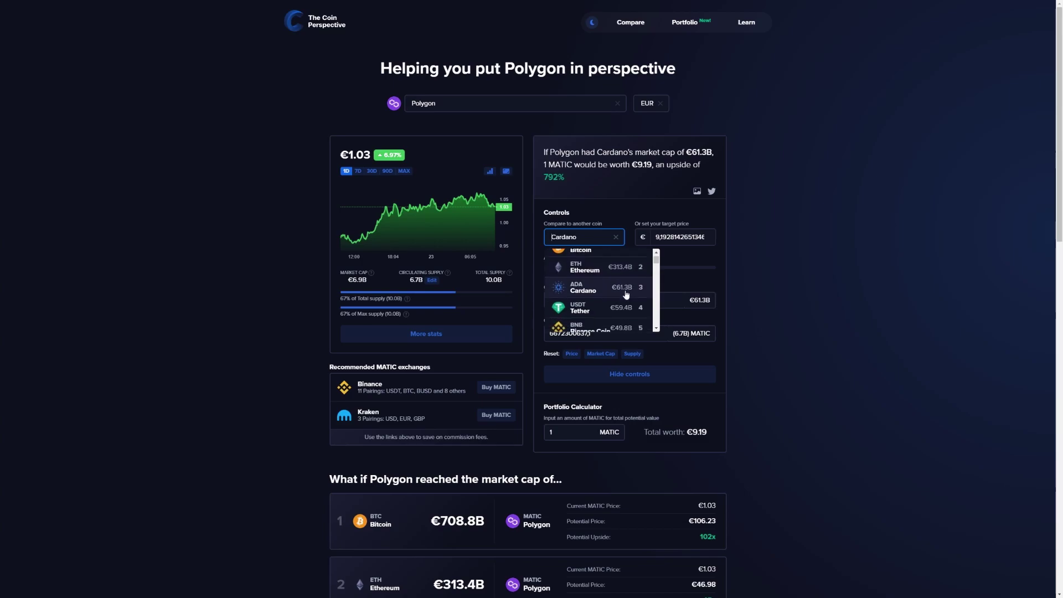
{"action": "scroll", "coordinate": [626, 294], "scroll_direction": "down", "scroll_amount": 2}
{"action": "scroll", "coordinate": [623, 296], "scroll_direction": "down", "scroll_amount": 2}
{"action": "scroll", "coordinate": [614, 298], "scroll_direction": "down", "scroll_amount": 2}
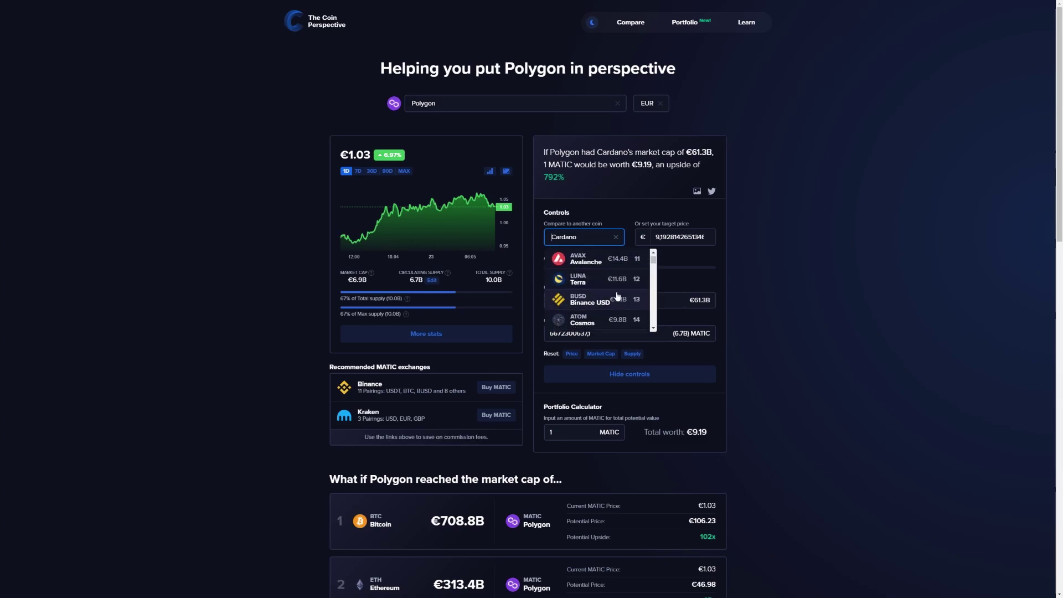
{"action": "scroll", "coordinate": [604, 303], "scroll_direction": "down", "scroll_amount": 2}
{"action": "scroll", "coordinate": [604, 302], "scroll_direction": "down", "scroll_amount": 2}
{"action": "scroll", "coordinate": [603, 305], "scroll_direction": "down", "scroll_amount": 2}
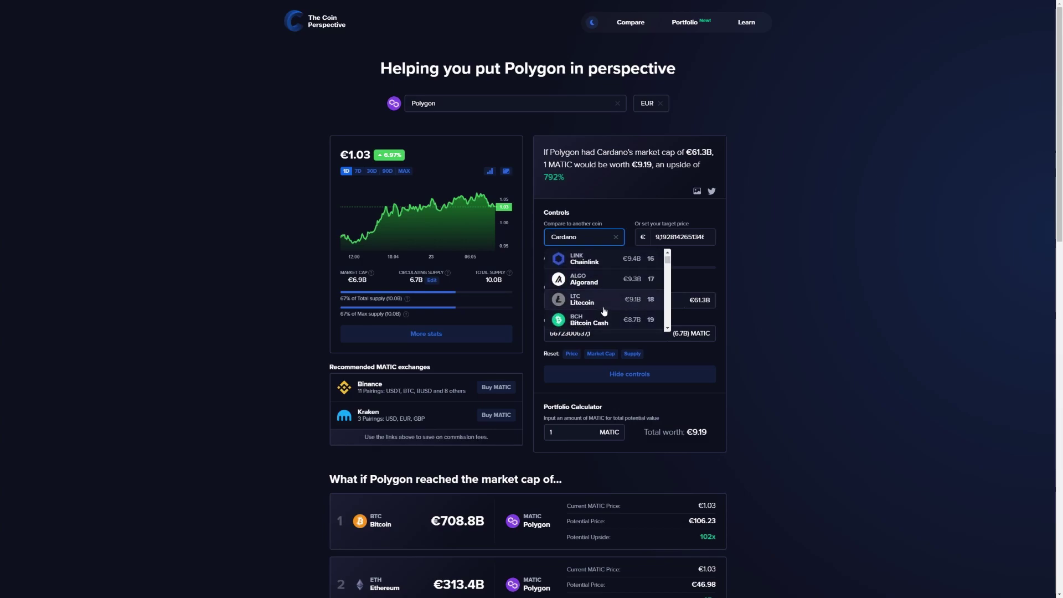
{"action": "scroll", "coordinate": [605, 309], "scroll_direction": "down", "scroll_amount": 2}
{"action": "scroll", "coordinate": [604, 308], "scroll_direction": "up", "scroll_amount": 1}
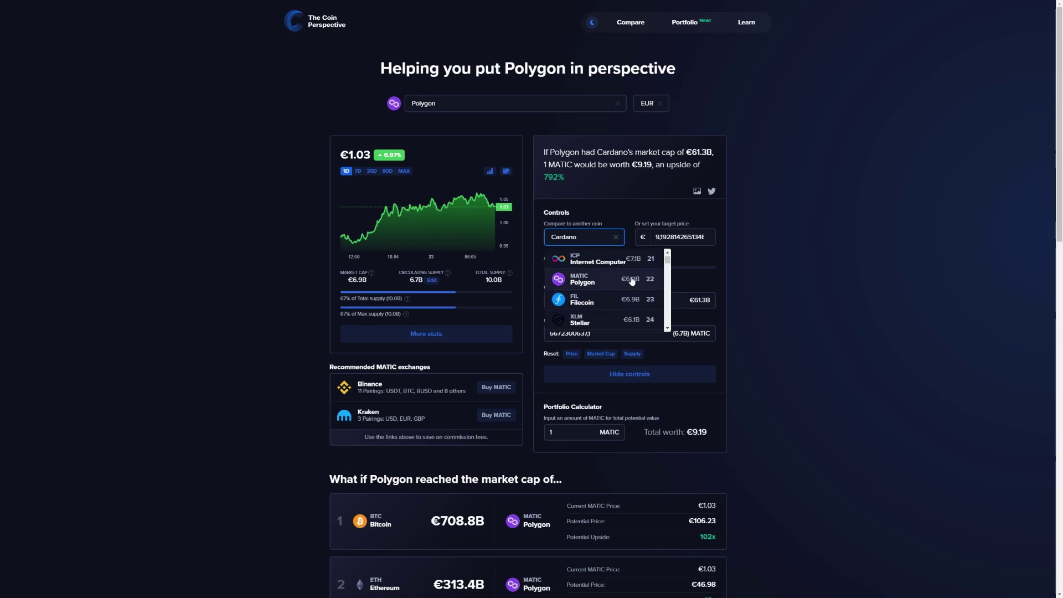
{"action": "scroll", "coordinate": [620, 287], "scroll_direction": "up", "scroll_amount": 1}
{"action": "scroll", "coordinate": [619, 287], "scroll_direction": "up", "scroll_amount": 2}
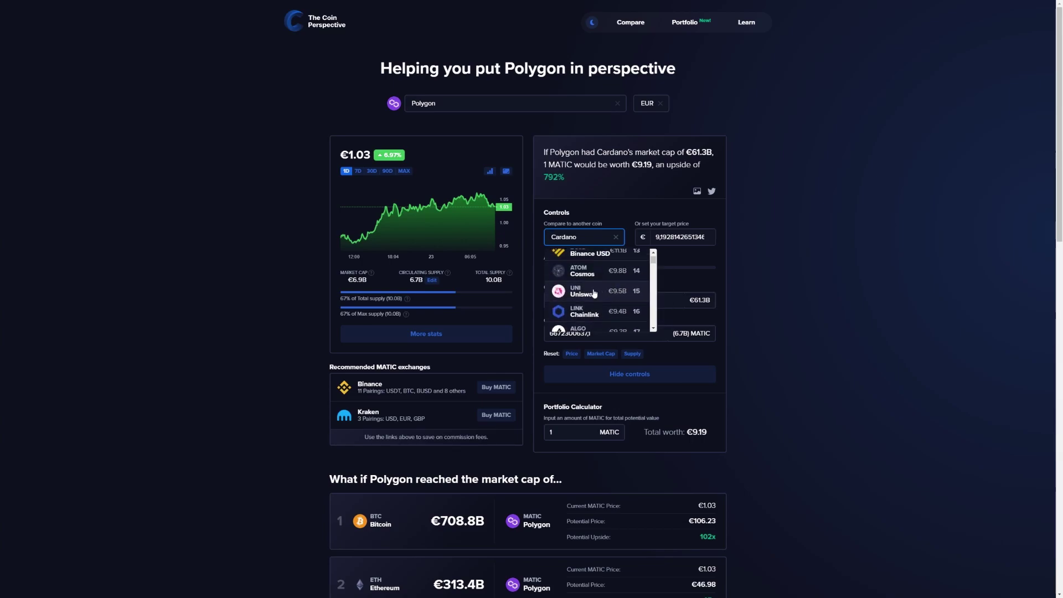
{"action": "scroll", "coordinate": [595, 291], "scroll_direction": "up", "scroll_amount": 1}
{"action": "left_click", "coordinate": [591, 273]}
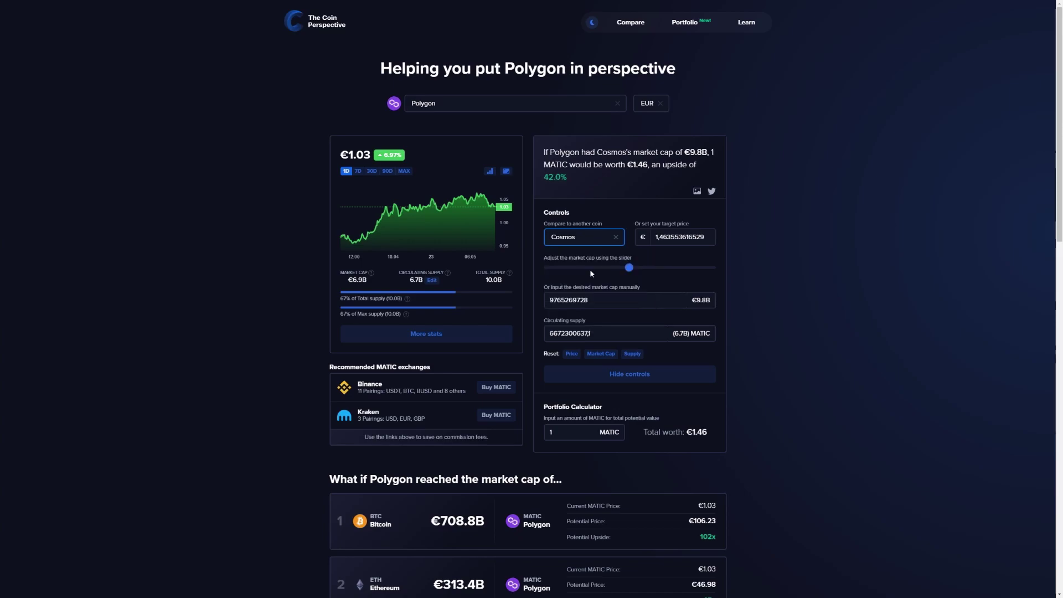
{"action": "left_click_drag", "start_coordinate": [631, 165], "coordinate": [647, 165]}
{"action": "left_click", "coordinate": [643, 167]}
{"action": "left_click_drag", "start_coordinate": [632, 164], "coordinate": [649, 165]}
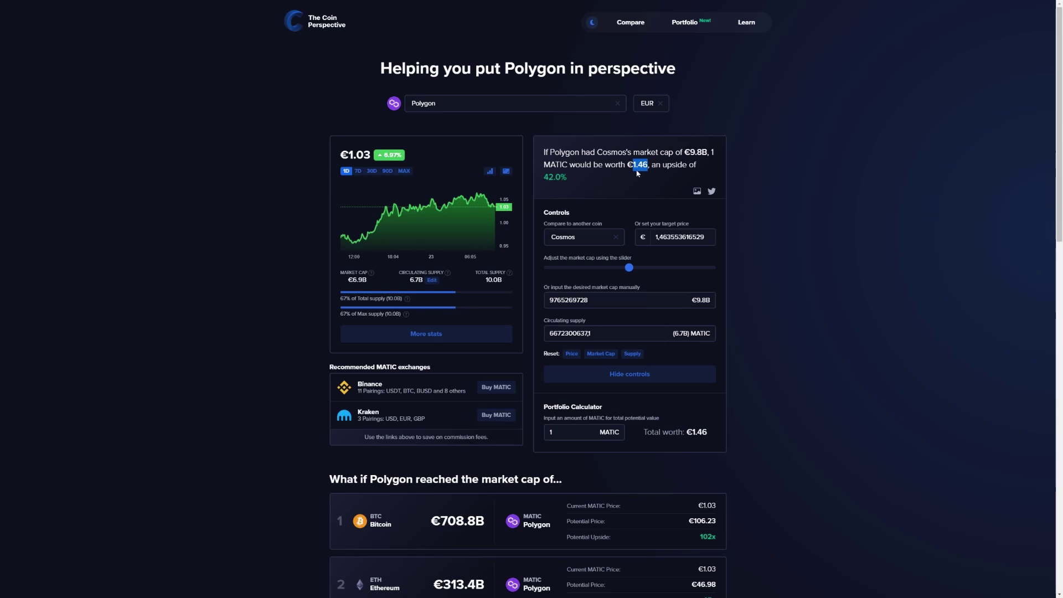
{"action": "left_click", "coordinate": [638, 172]}
{"action": "left_click_drag", "start_coordinate": [633, 166], "coordinate": [650, 169]}
{"action": "left_click", "coordinate": [628, 179]}
Compare Polygon with Solana, noting the €5.64 potential price, then leave fullscreen.
{"action": "left_click", "coordinate": [582, 236]}
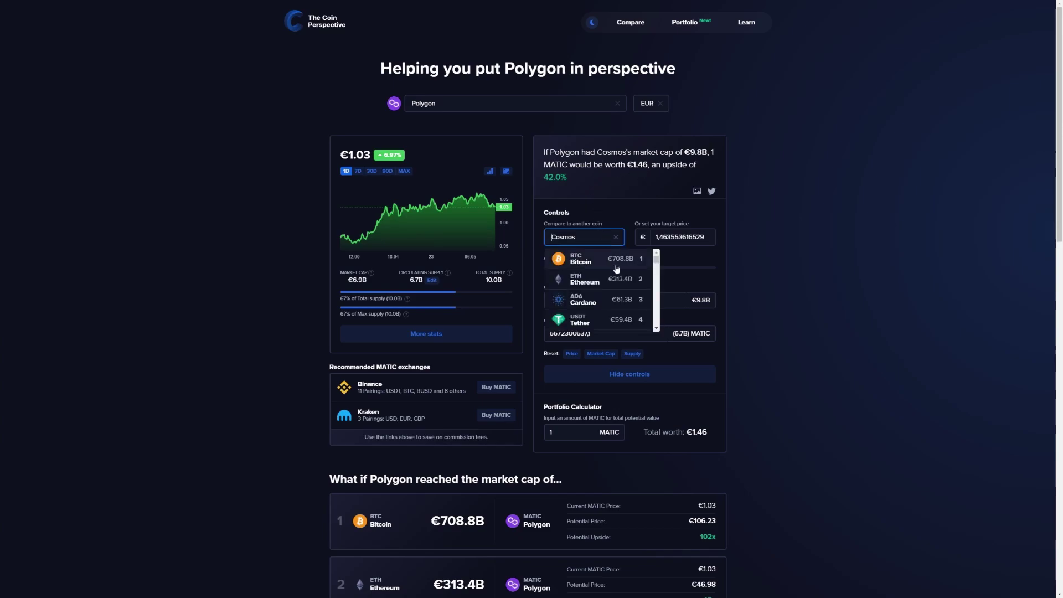
{"action": "scroll", "coordinate": [617, 274], "scroll_direction": "down", "scroll_amount": 3}
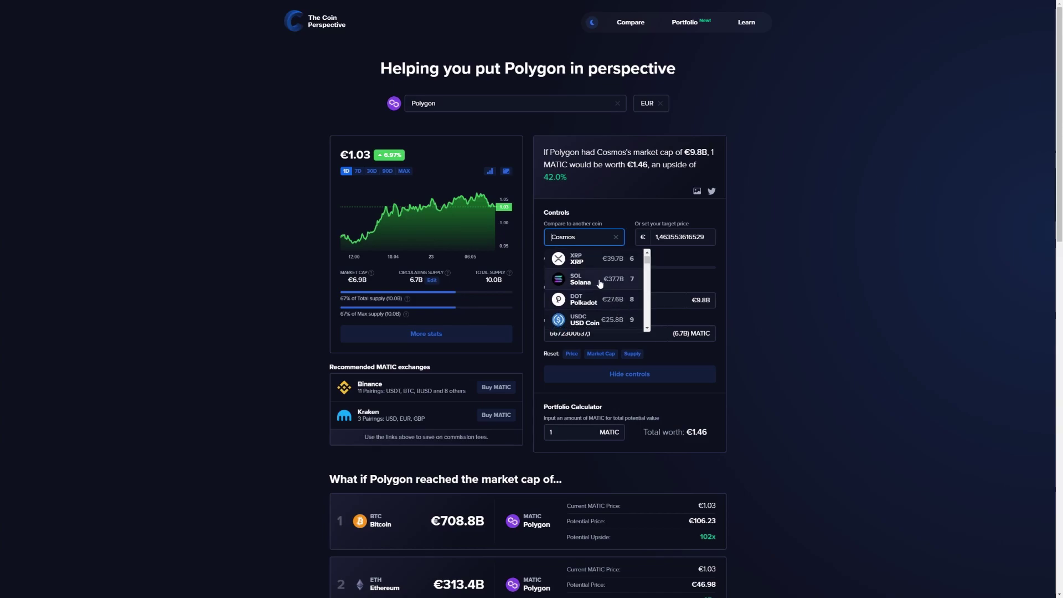
{"action": "left_click", "coordinate": [600, 283]}
{"action": "left_click_drag", "start_coordinate": [634, 165], "coordinate": [649, 165]}
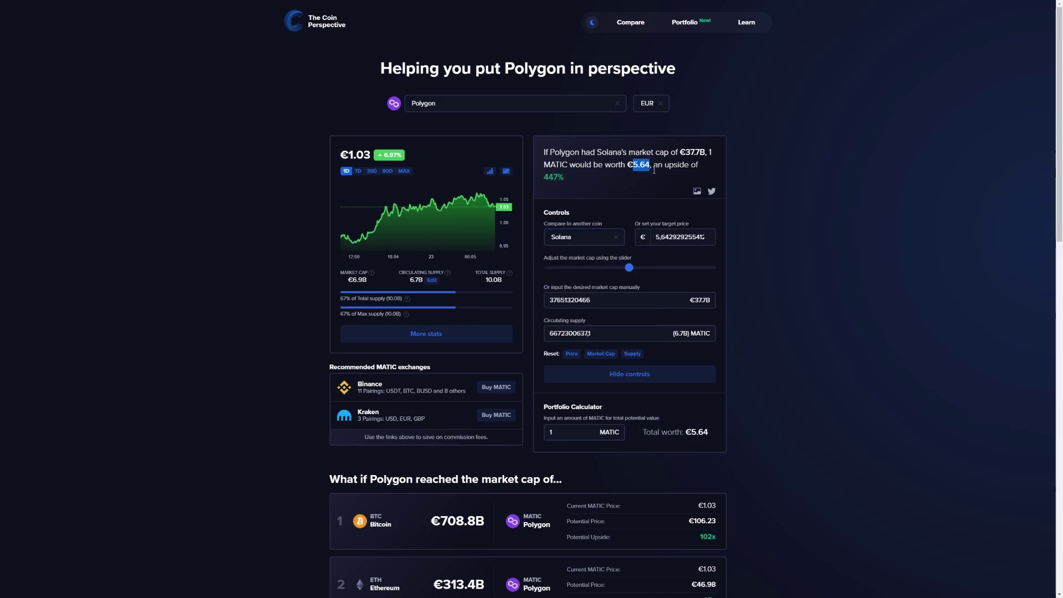
{"action": "left_click", "coordinate": [647, 176]}
{"action": "key", "text": "F11"}
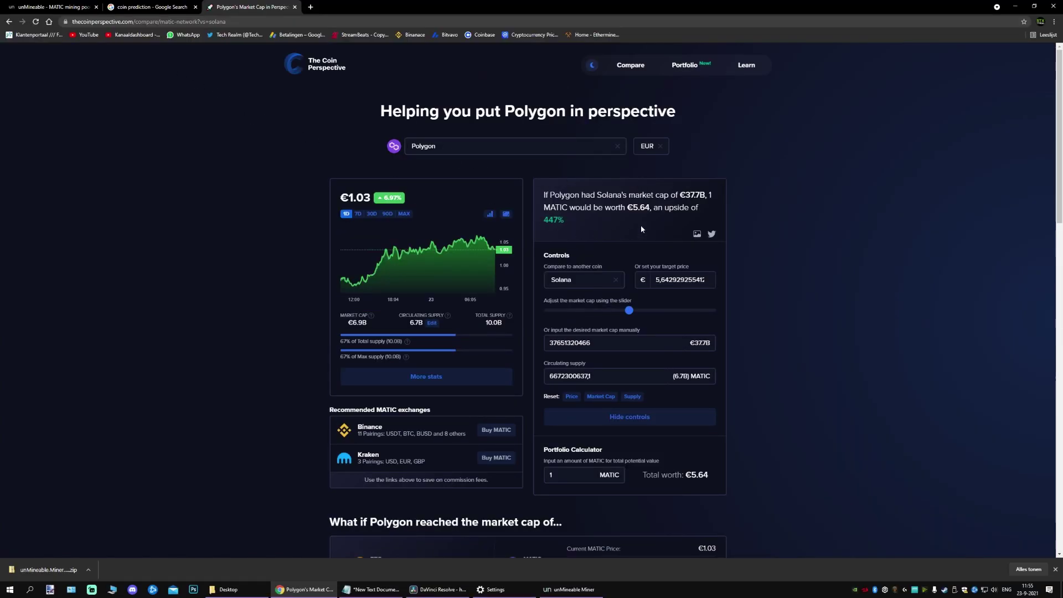
Pick Bitcoin, then Dogecoin, as comparison coins, reaching €3.77 per MATIC with 265% upside.
{"action": "left_click", "coordinate": [581, 280]}
{"action": "left_click", "coordinate": [582, 301]}
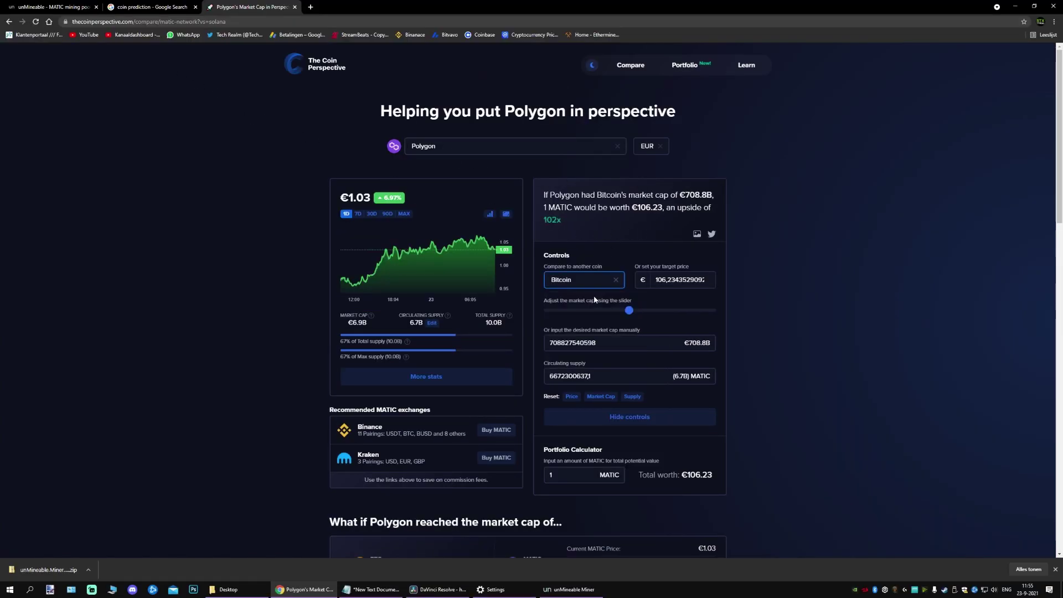
{"action": "left_click", "coordinate": [645, 226]}
{"action": "left_click", "coordinate": [595, 281]}
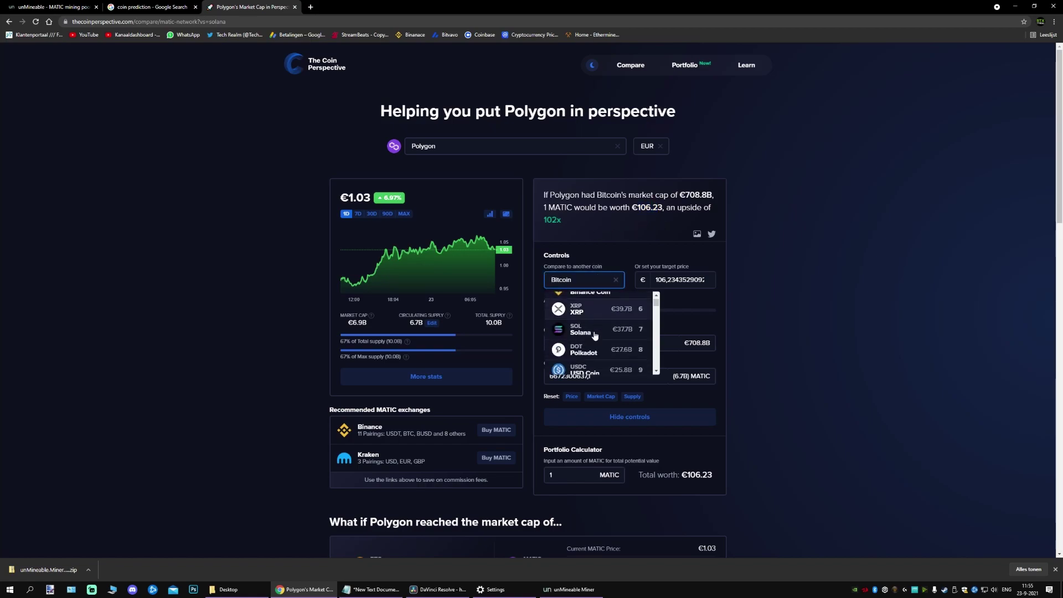
{"action": "scroll", "coordinate": [590, 333], "scroll_direction": "down", "scroll_amount": 3}
{"action": "left_click", "coordinate": [590, 337]}
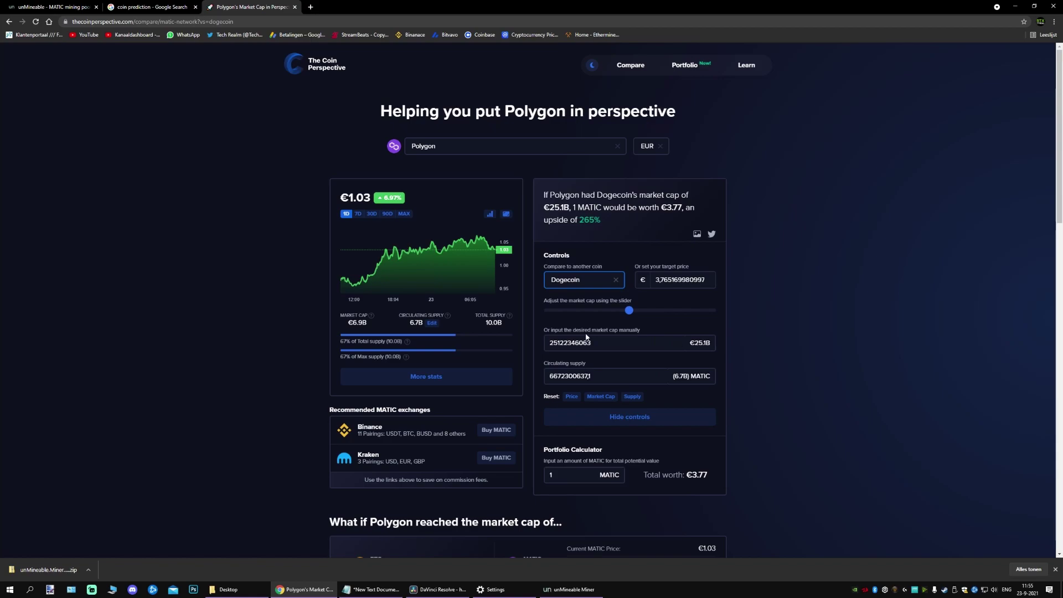